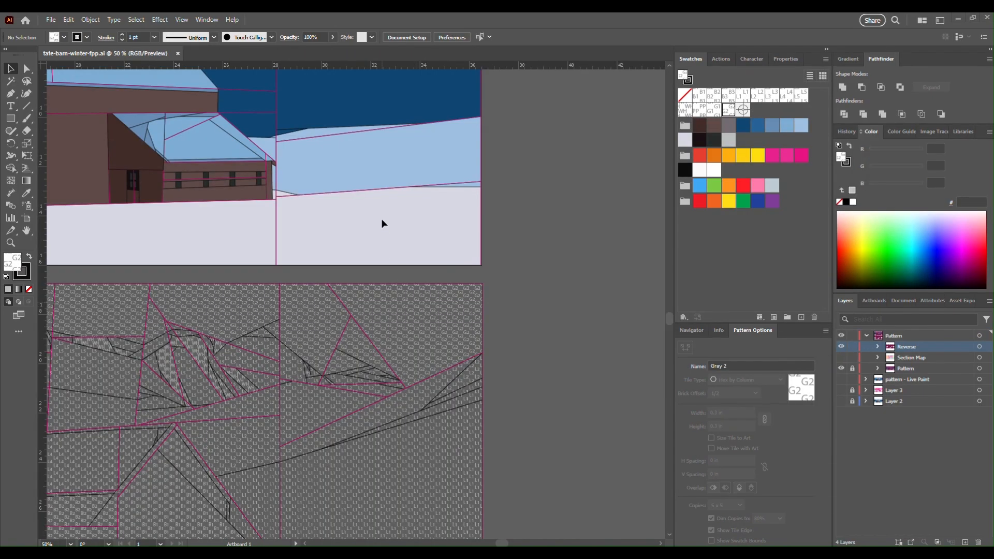
Add a new artboard to the document and size it with the Letter preset.
{"action": "left_click", "coordinate": [871, 303]}
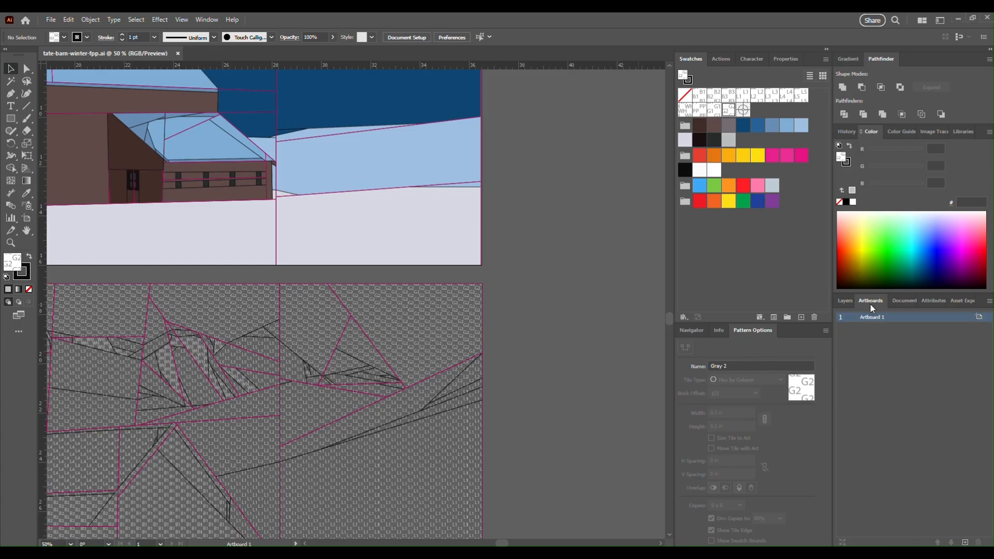
{"action": "left_click", "coordinate": [966, 542]}
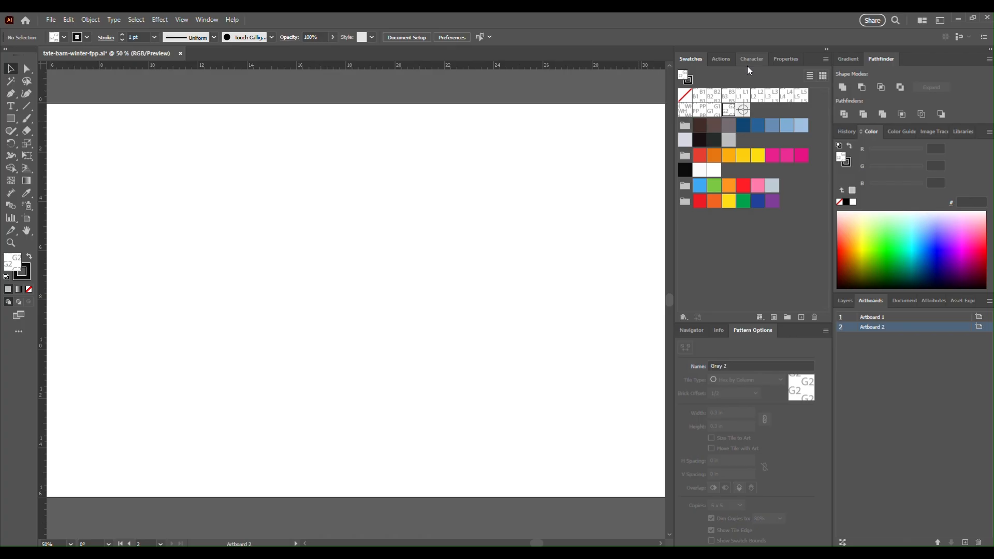
{"action": "key", "text": "shift+o"}
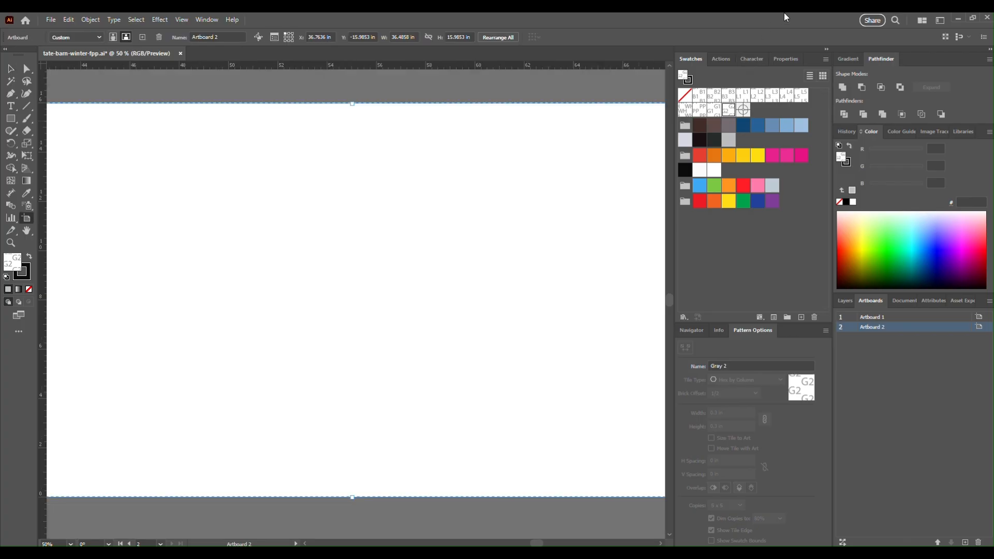
{"action": "left_click", "coordinate": [782, 62]}
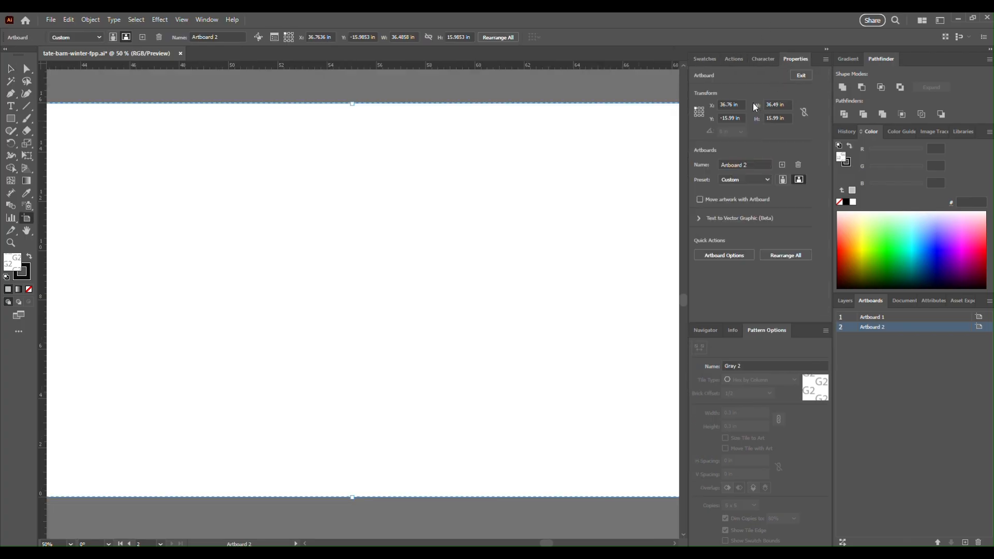
{"action": "left_click", "coordinate": [768, 181]}
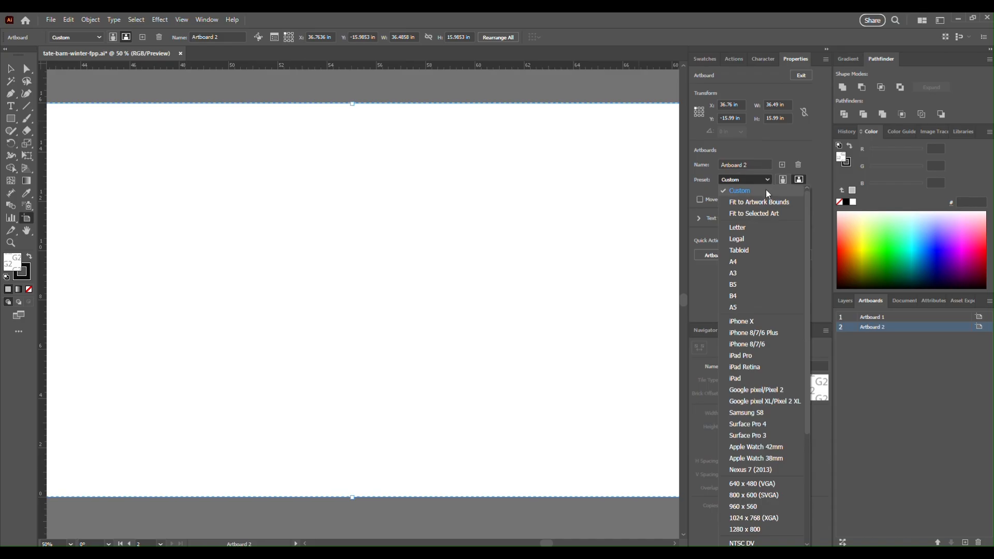
{"action": "left_click", "coordinate": [756, 231]}
Switch the Letter artboard to portrait orientation and place it just beside the barn artwork, near its lower edge.
{"action": "scroll", "coordinate": [313, 309], "scroll_direction": "down", "scroll_amount": 2}
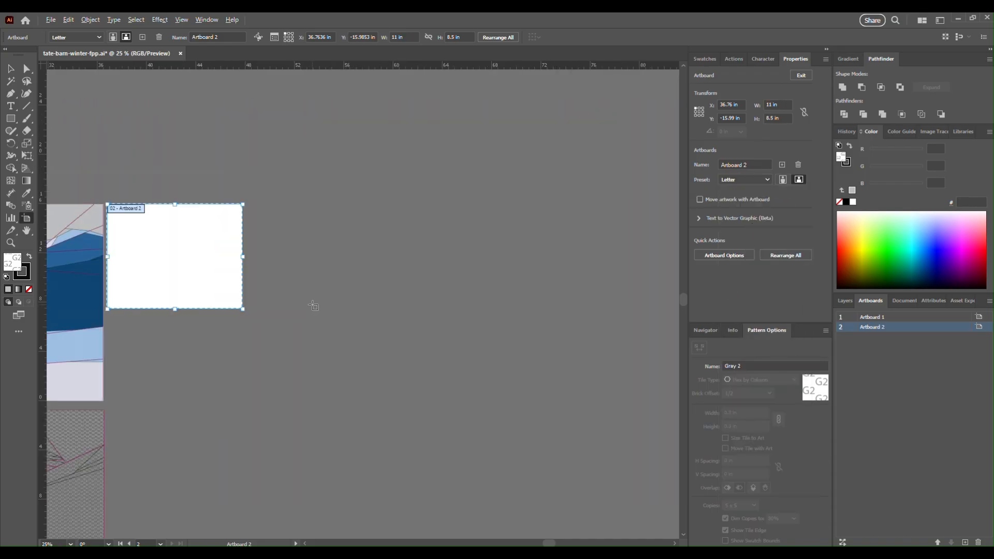
{"action": "scroll", "coordinate": [311, 302], "scroll_direction": "down", "scroll_amount": 1}
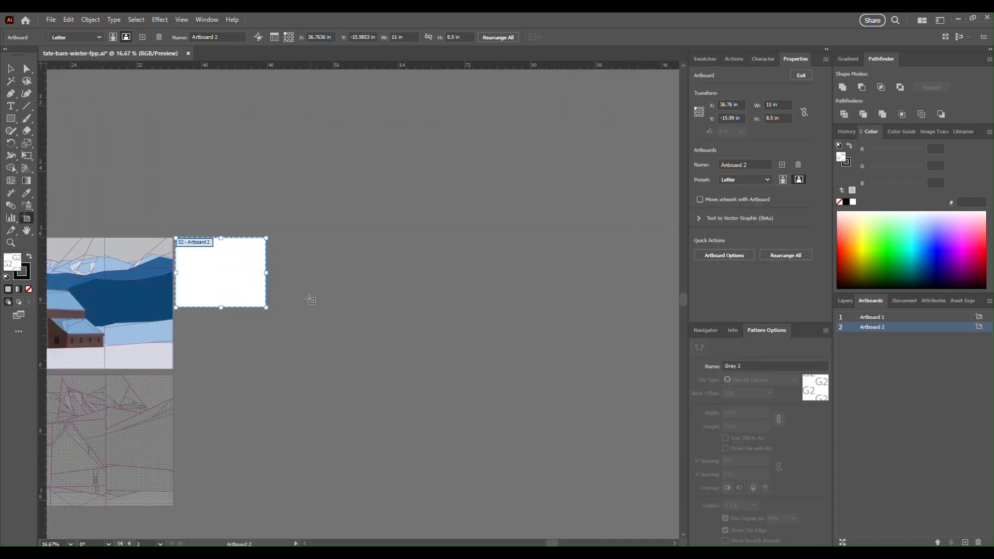
{"action": "left_click", "coordinate": [782, 181]}
{"action": "left_click_drag", "start_coordinate": [231, 275], "coordinate": [235, 314]}
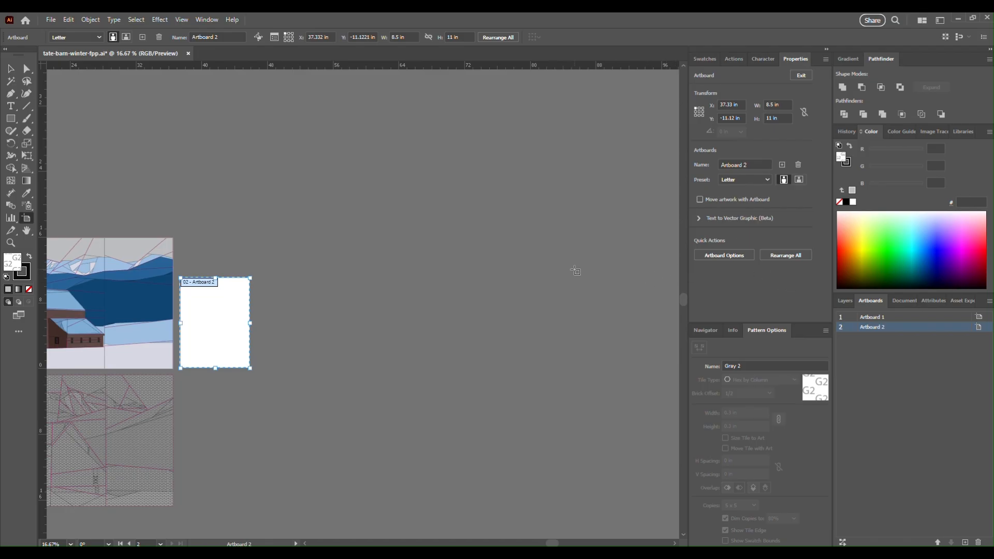
Duplicate the portrait artboard into a row of six, copy that row twice below it, and exit artboard editing.
{"action": "left_click_drag", "start_coordinate": [224, 328], "coordinate": [587, 329]}
{"action": "left_click", "coordinate": [210, 322]}
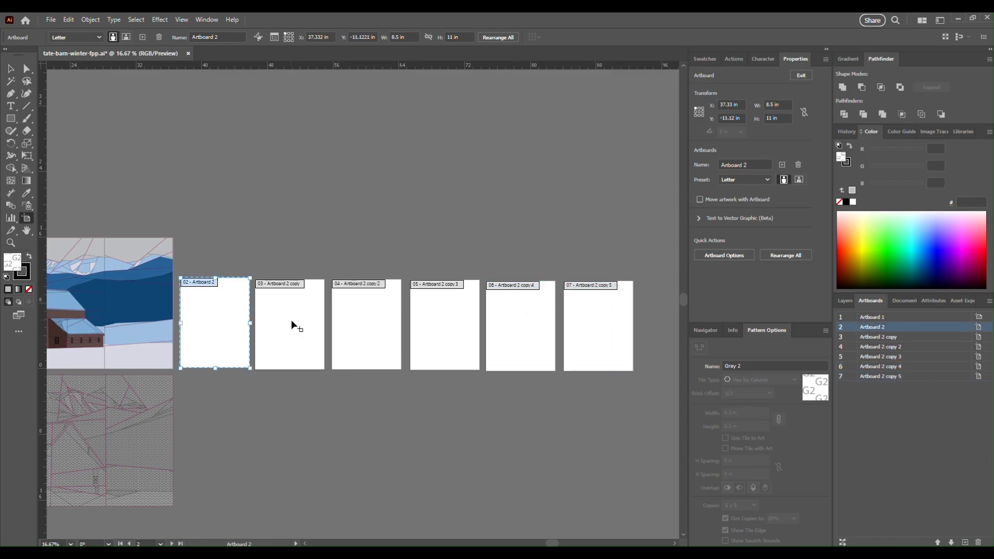
{"action": "left_click", "coordinate": [291, 322], "text": "shift"}
{"action": "left_click", "coordinate": [345, 327], "text": "shift"}
{"action": "left_click", "coordinate": [453, 332], "text": "shift"}
{"action": "left_click", "coordinate": [512, 336], "text": "shift"}
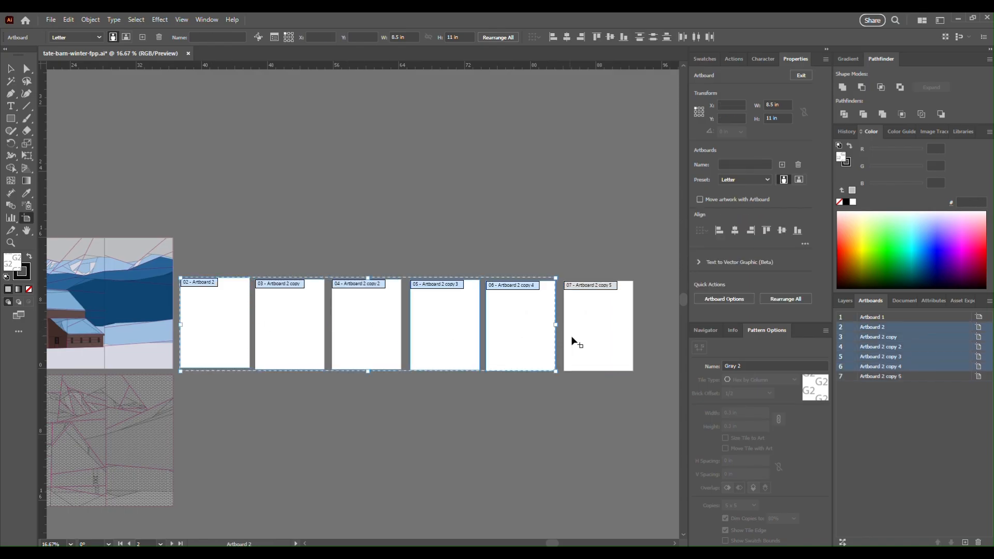
{"action": "left_click", "coordinate": [585, 339], "text": "shift"}
{"action": "left_click_drag", "start_coordinate": [580, 342], "coordinate": [586, 529]}
{"action": "left_click", "coordinate": [385, 232]}
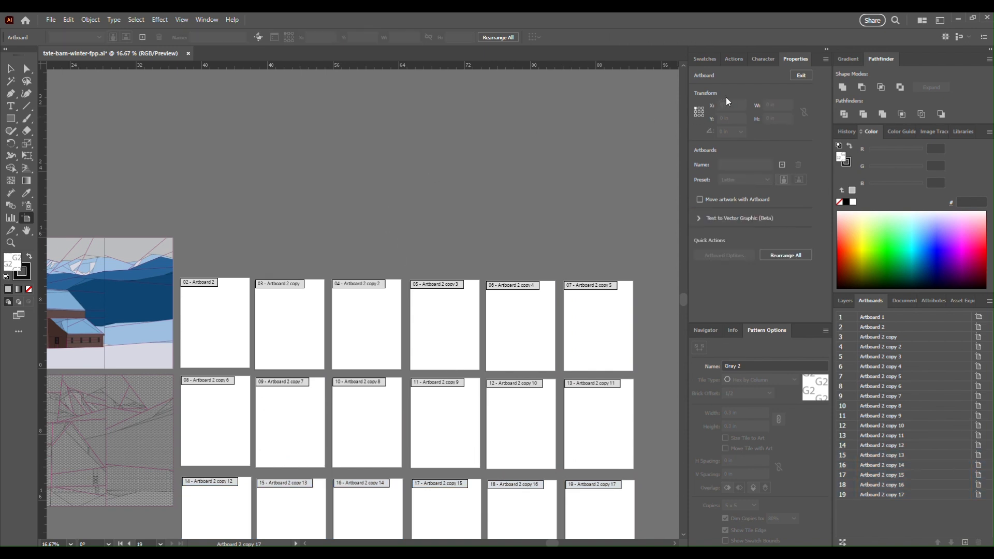
{"action": "left_click", "coordinate": [801, 75]}
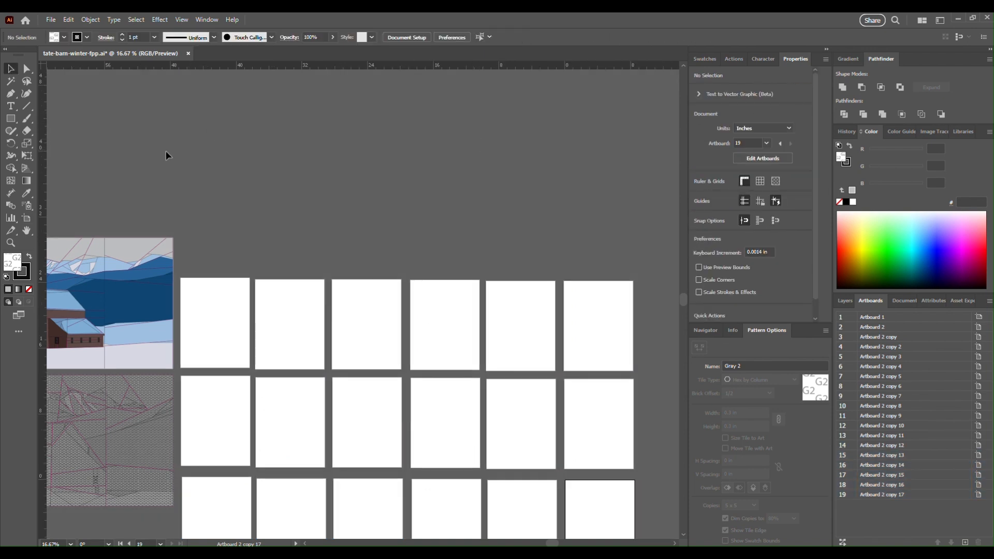
{"action": "scroll", "coordinate": [182, 158], "scroll_direction": "down", "scroll_amount": 1}
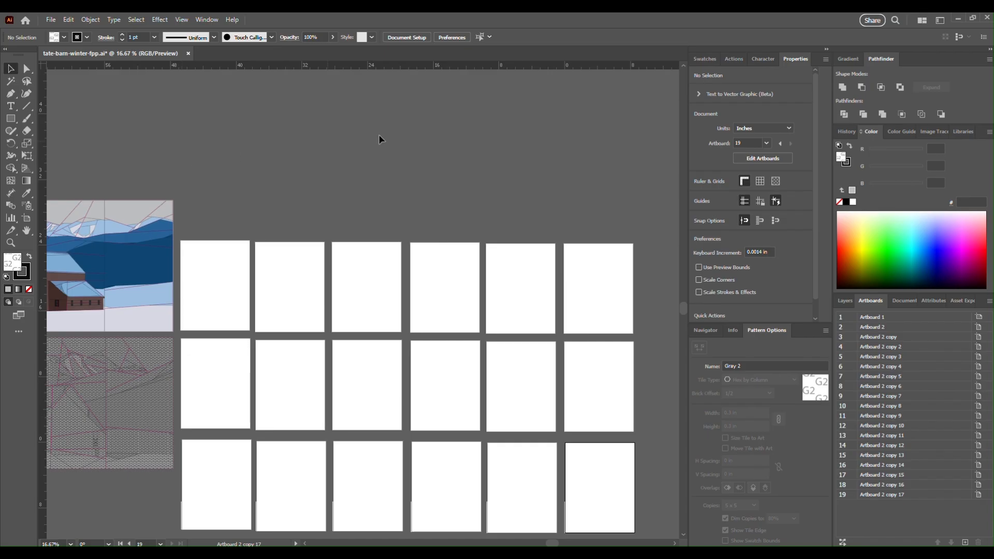
{"action": "left_click", "coordinate": [703, 61]}
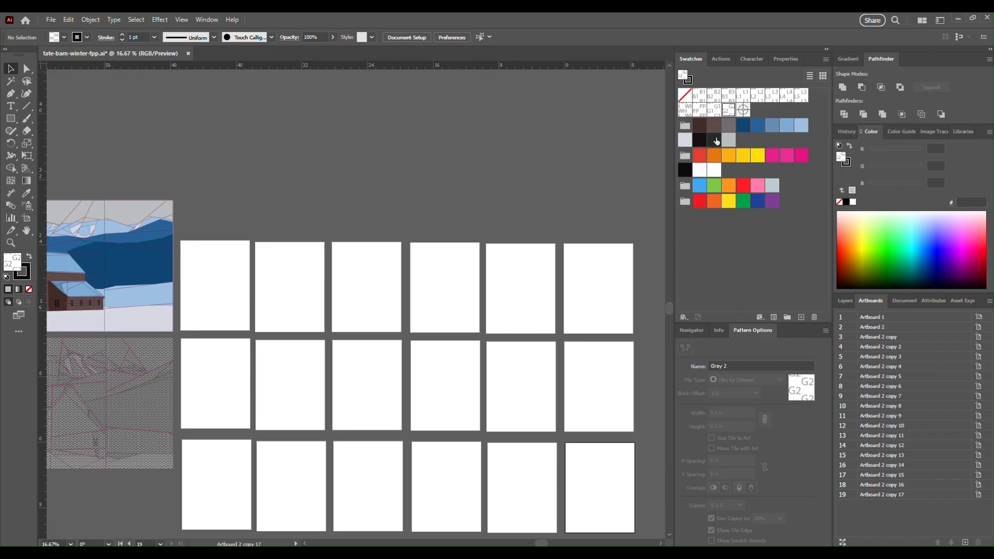
{"action": "scroll", "coordinate": [222, 242], "scroll_direction": "up", "scroll_amount": 1}
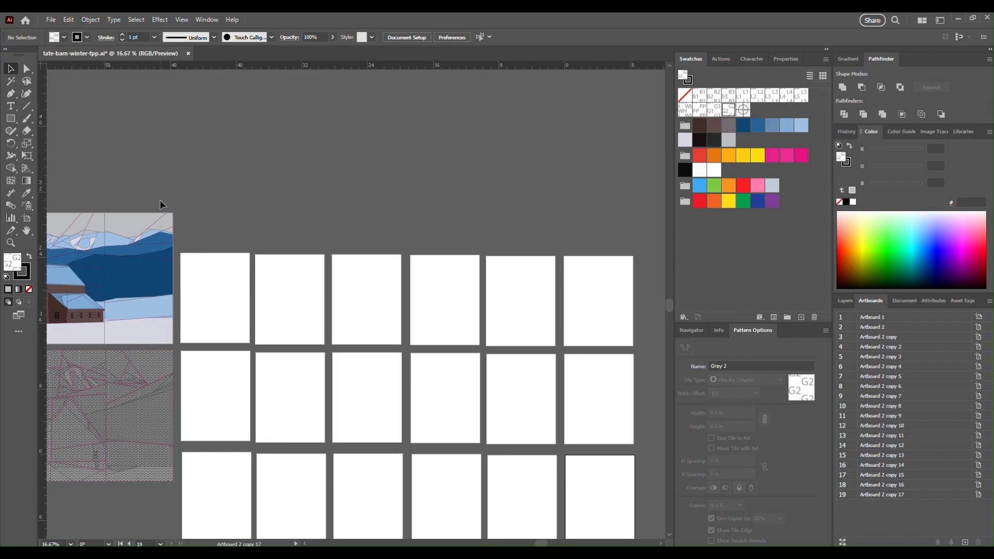
Draw a rectangular grid of 5 columns and 12 rows, about 7.78 by 10.23 in, on the first Letter artboard.
{"action": "left_click", "coordinate": [233, 279]}
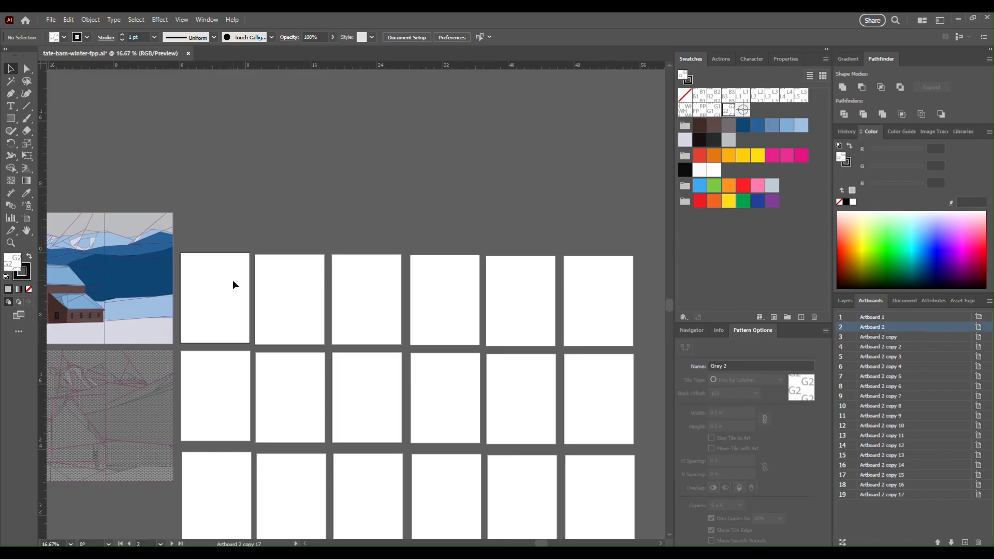
{"action": "key", "text": "ctrl+0"}
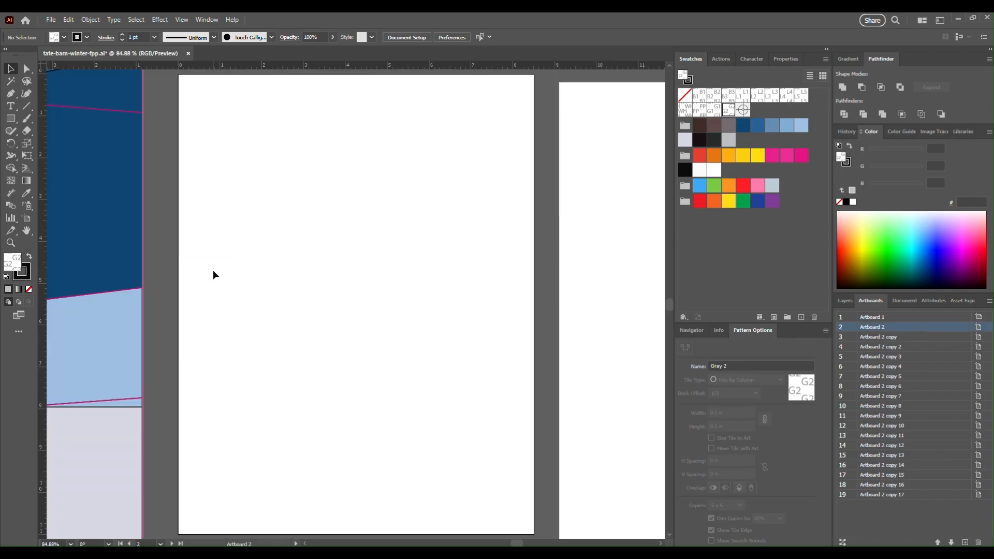
{"action": "left_click", "coordinate": [25, 107]}
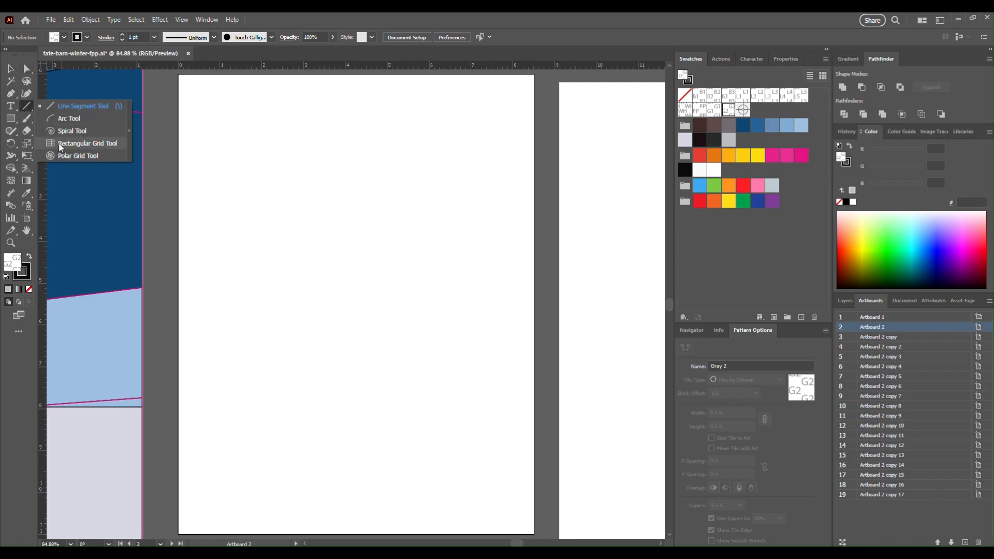
{"action": "left_click", "coordinate": [61, 144]}
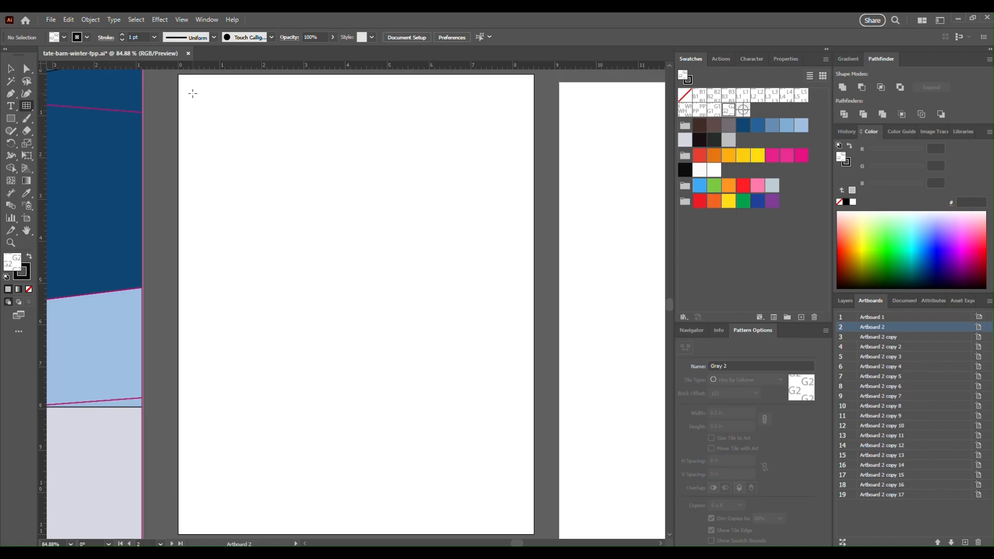
{"action": "left_click_drag", "start_coordinate": [192, 94], "coordinate": [507, 506]}
{"action": "key", "text": "Left"}
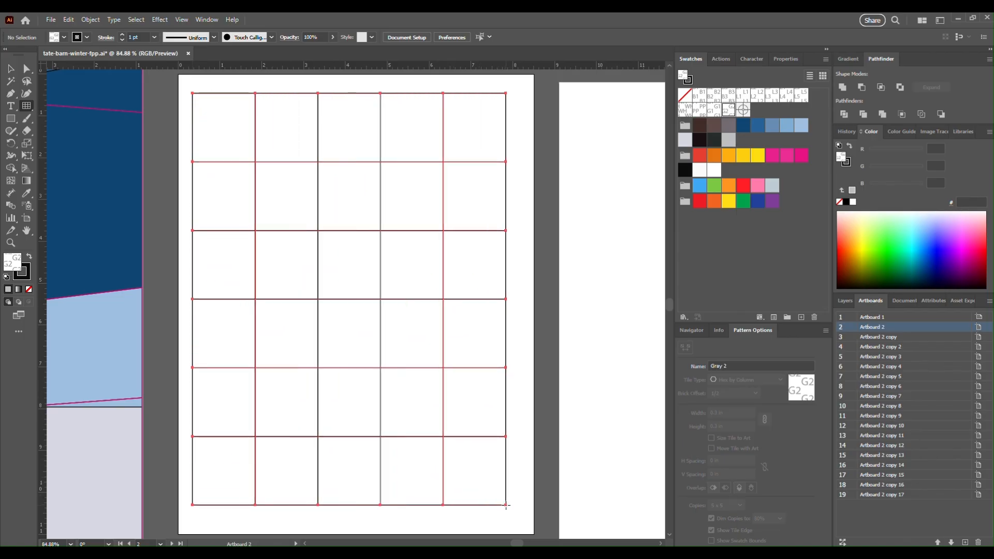
{"action": "key", "text": "Down"}
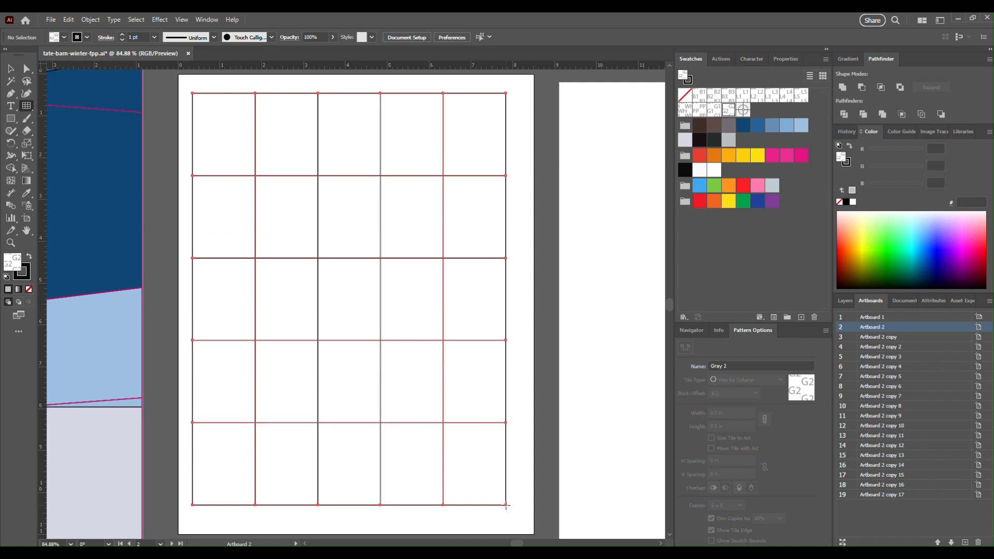
{"action": "key", "text": "Up"}
{"action": "key", "text": "Up"}
{"action": "key", "text": "Up"}
{"action": "key", "text": "Up"}
{"action": "key", "text": "Up"}
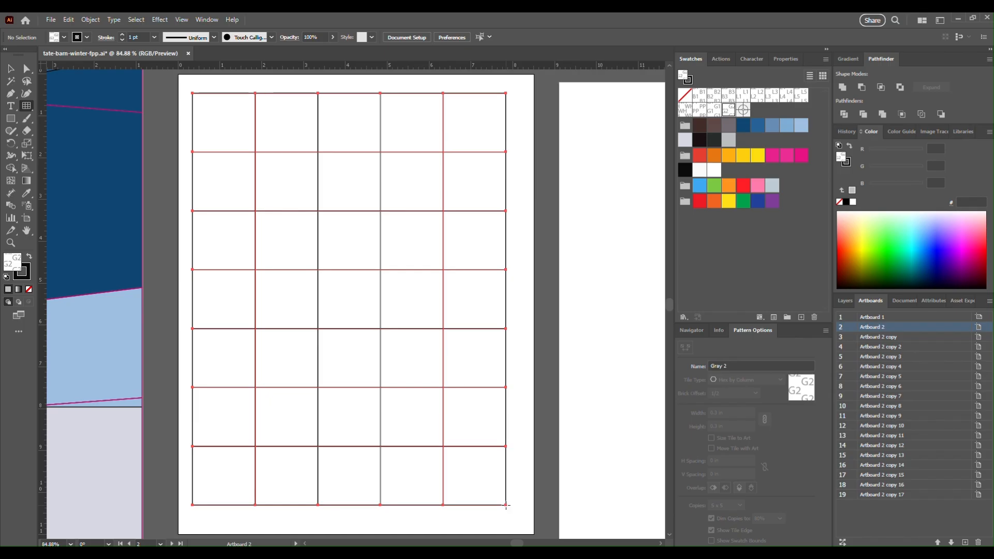
{"action": "key", "text": "Up"}
{"action": "key", "text": "Up"}
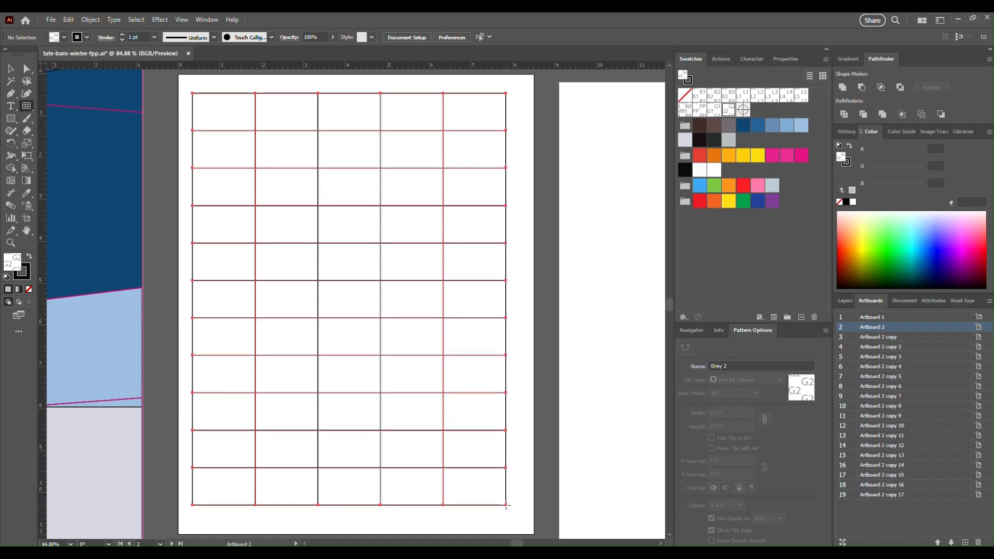
{"action": "left_click_drag", "start_coordinate": [507, 506], "coordinate": [518, 522]}
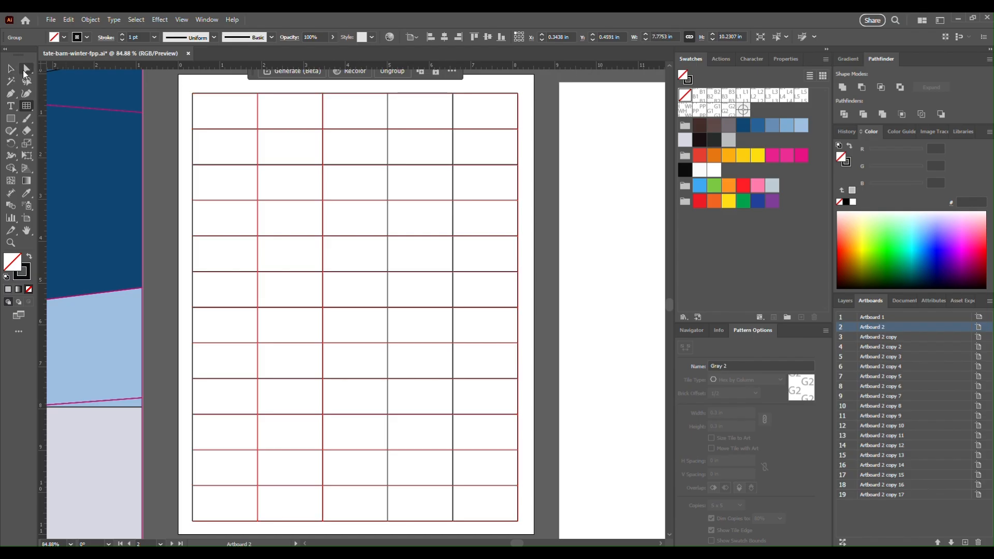
Create a top-level layer named Print and move the grid group into it.
{"action": "left_click", "coordinate": [795, 60]}
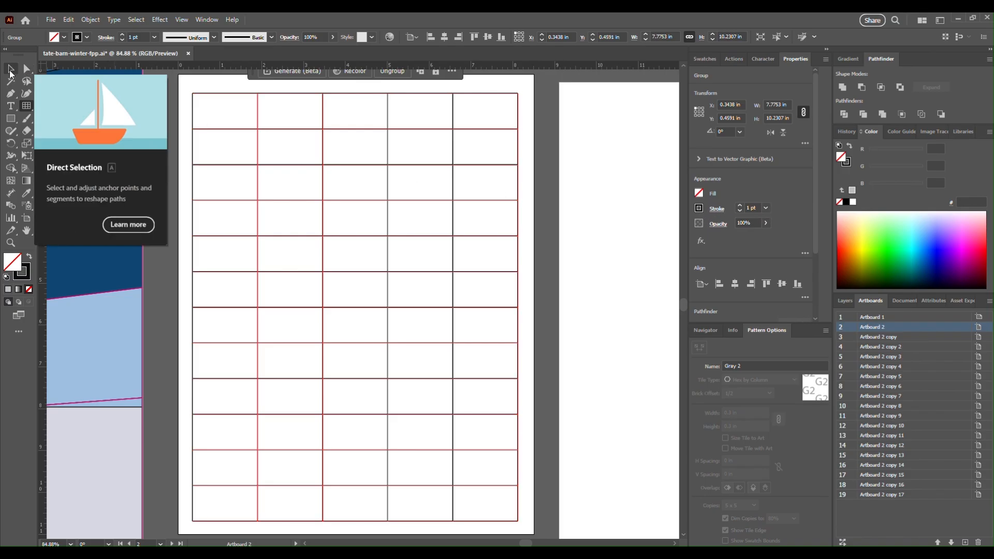
{"action": "left_click", "coordinate": [10, 70]}
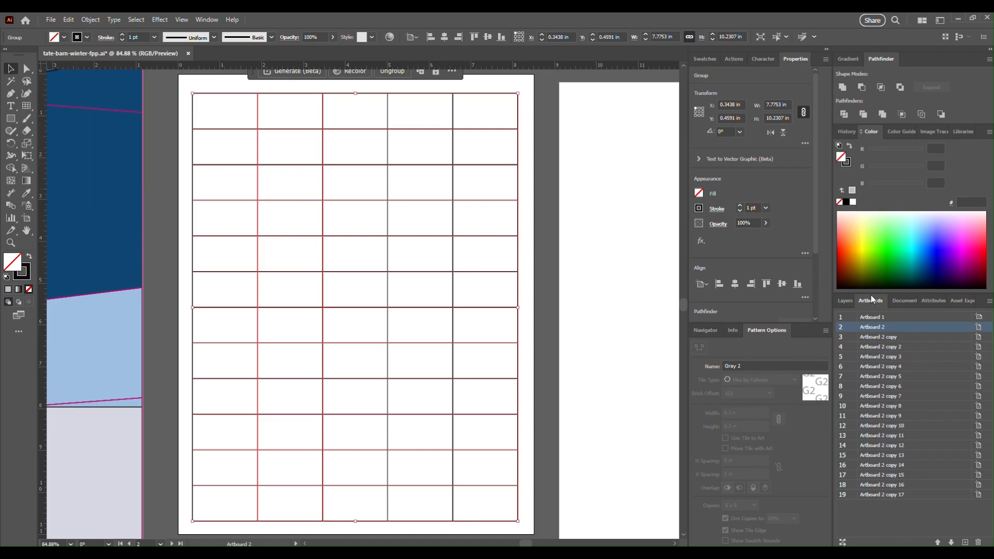
{"action": "left_click", "coordinate": [842, 302]}
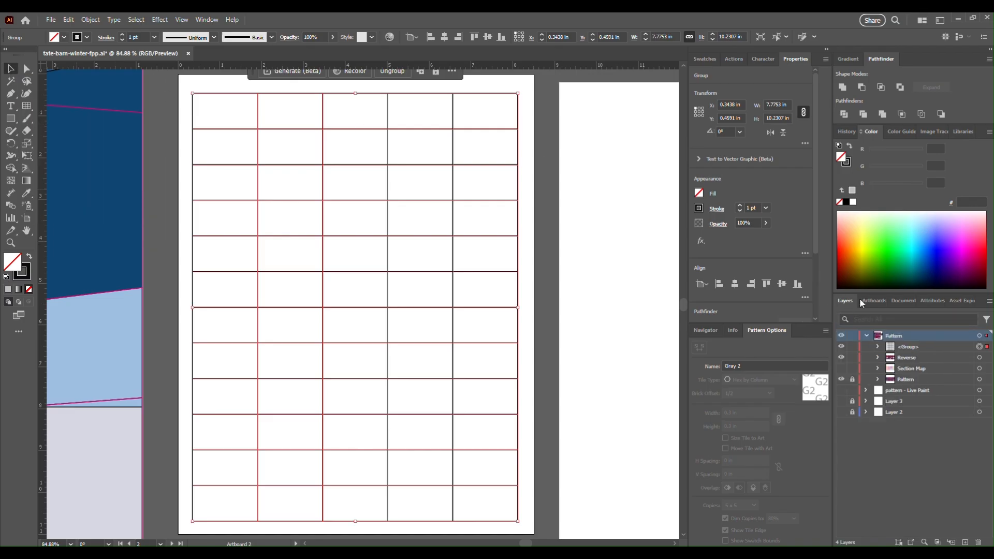
{"action": "left_click", "coordinate": [905, 348]}
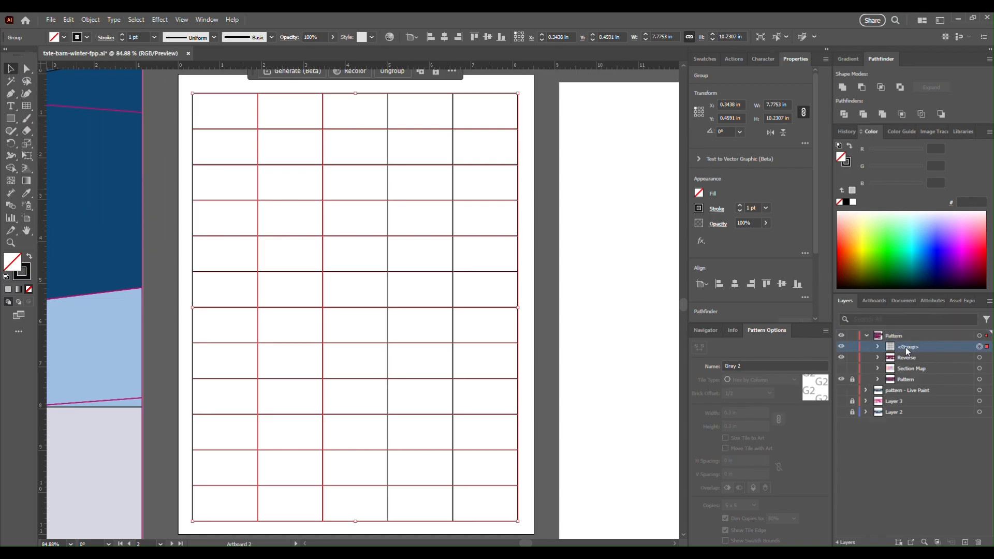
{"action": "left_click", "coordinate": [965, 542]}
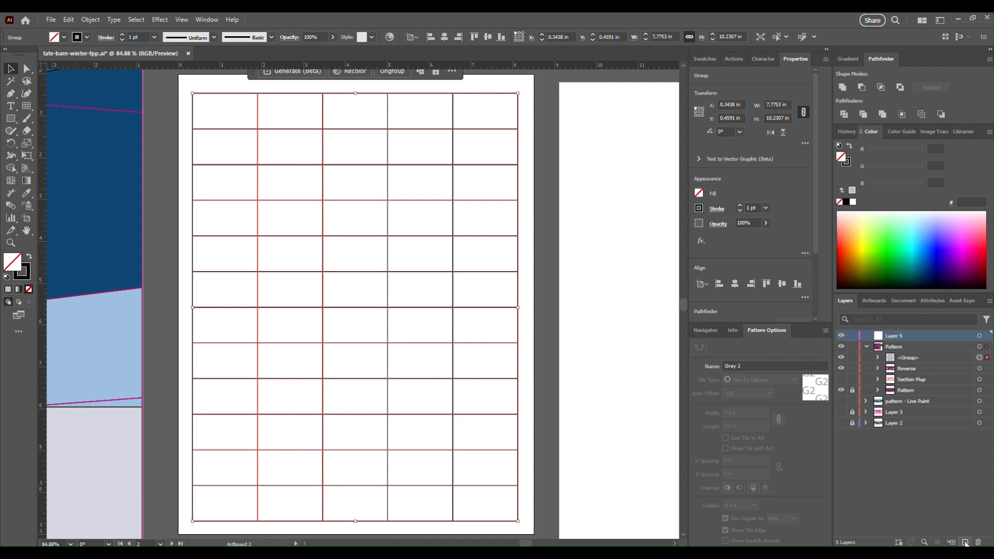
{"action": "double_click", "coordinate": [900, 335]}
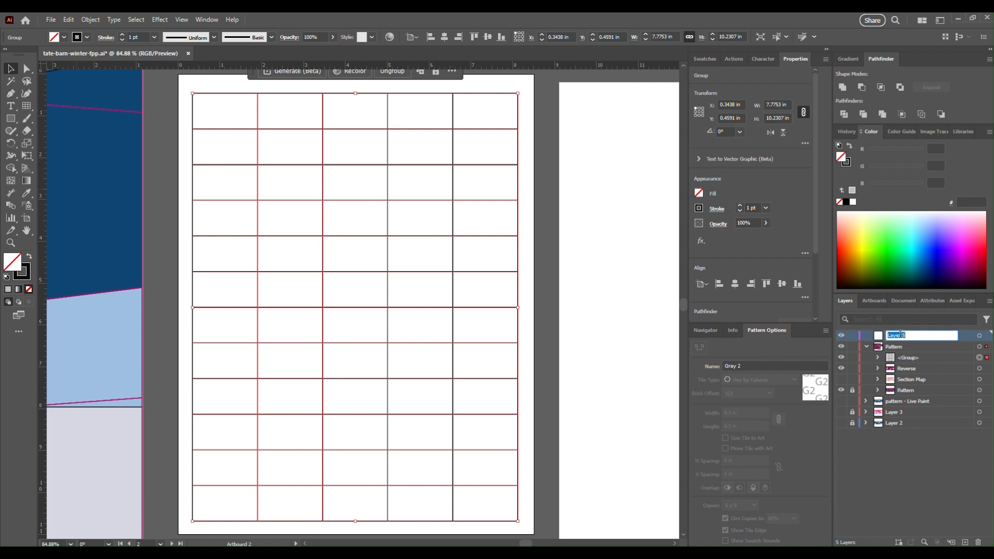
{"action": "type", "text": "Print"}
{"action": "key", "text": "Return"}
{"action": "left_click_drag", "start_coordinate": [902, 358], "coordinate": [898, 336]}
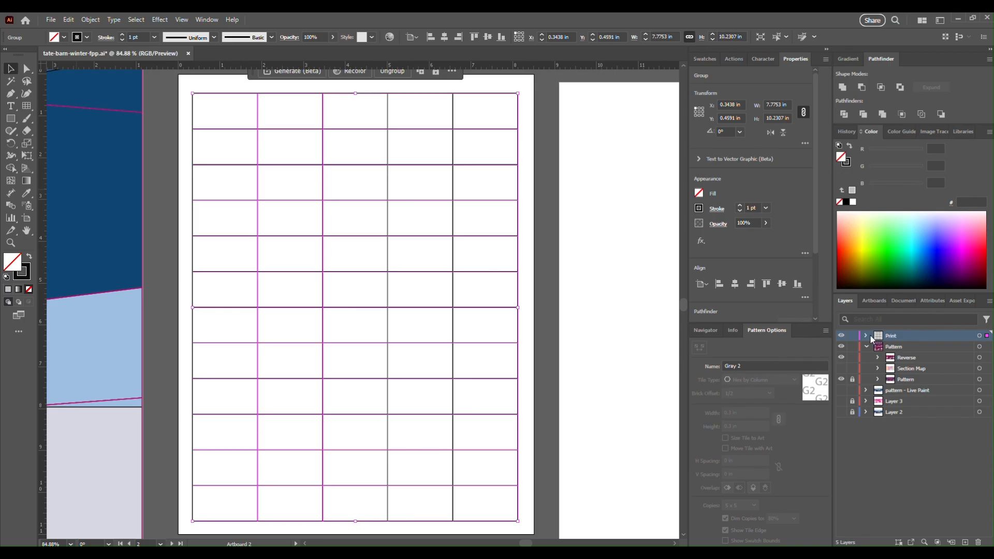
{"action": "left_click", "coordinate": [865, 336]}
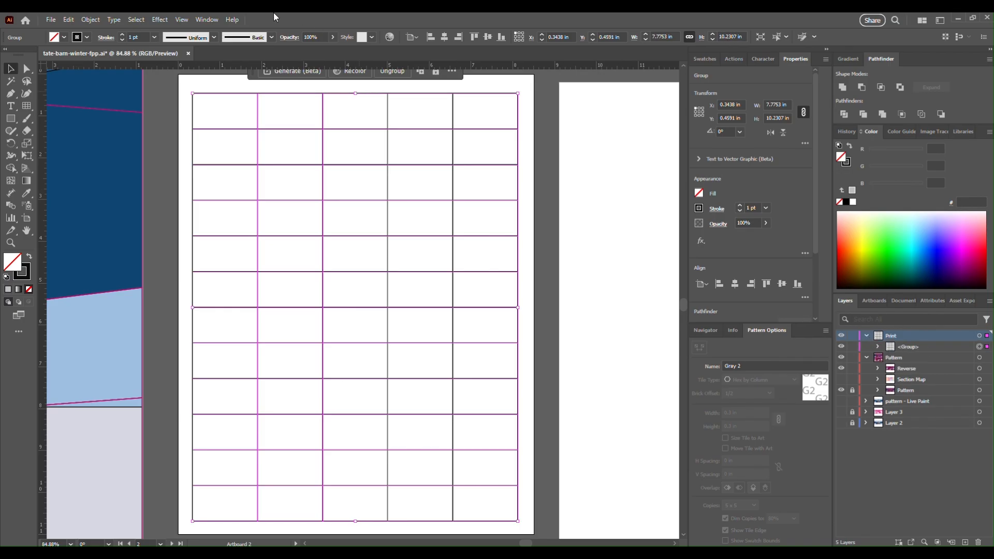
Convert the grid into a Live Paint group and deselect it.
{"action": "left_click", "coordinate": [91, 19]}
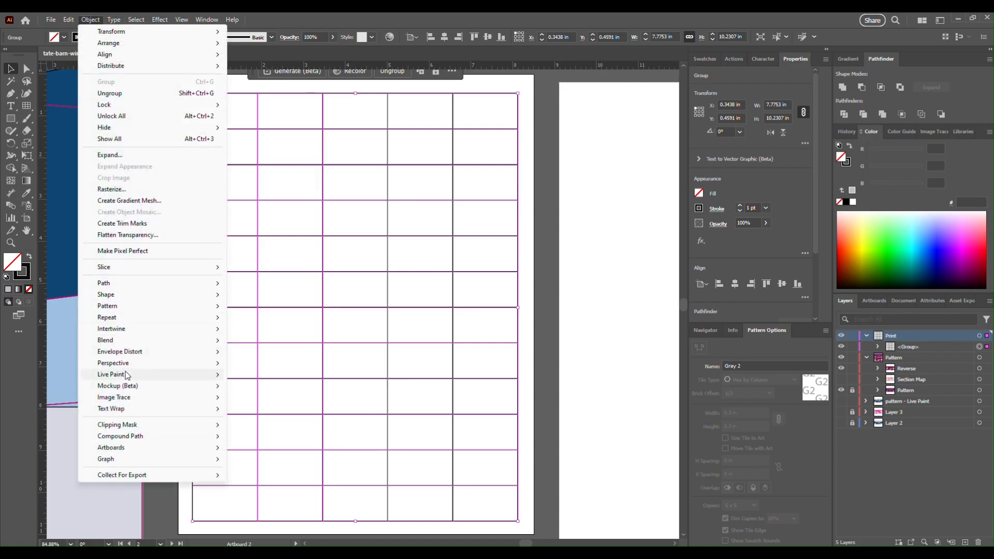
{"action": "mouse_move", "coordinate": [124, 374]}
{"action": "left_click", "coordinate": [272, 376]}
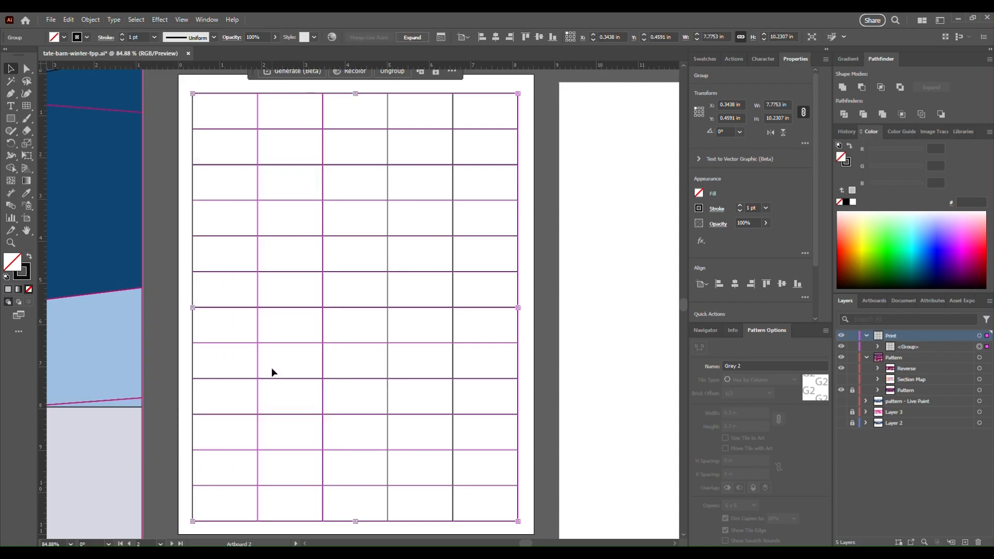
{"action": "left_click", "coordinate": [272, 374]}
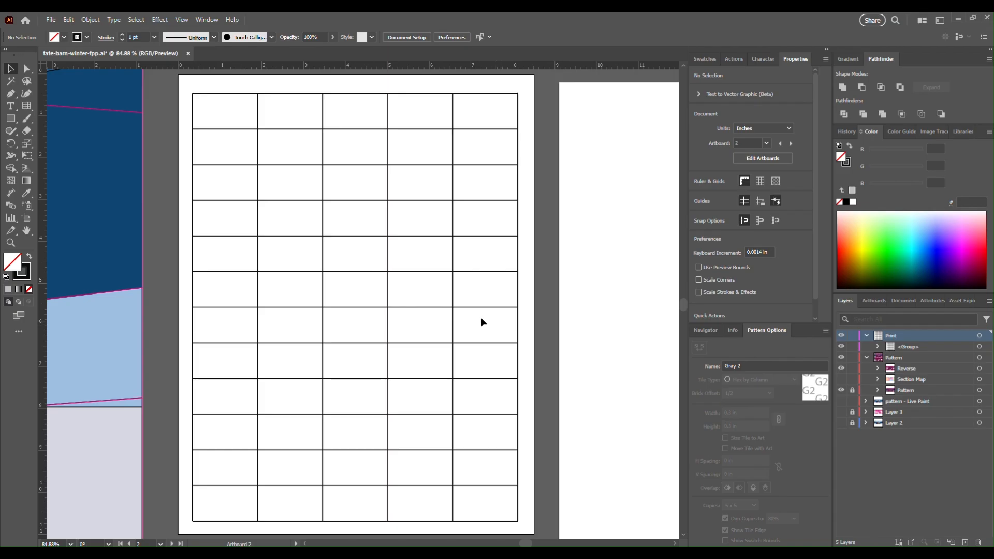
Paint the first cell of the grid's top row dark brown (402D29) and the second with the Brown 1 pattern using Live Paint Bucket.
{"action": "key", "text": "k"}
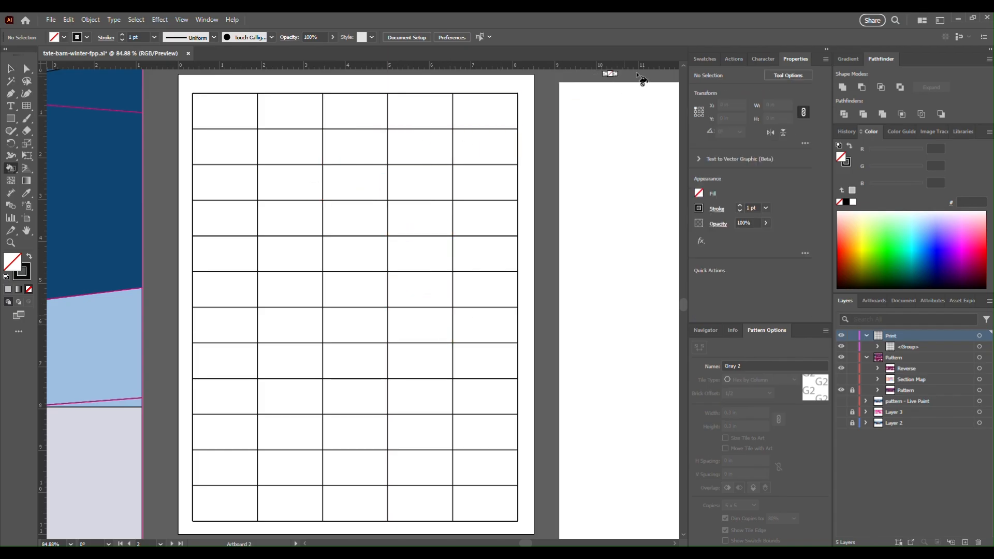
{"action": "left_click", "coordinate": [711, 58]}
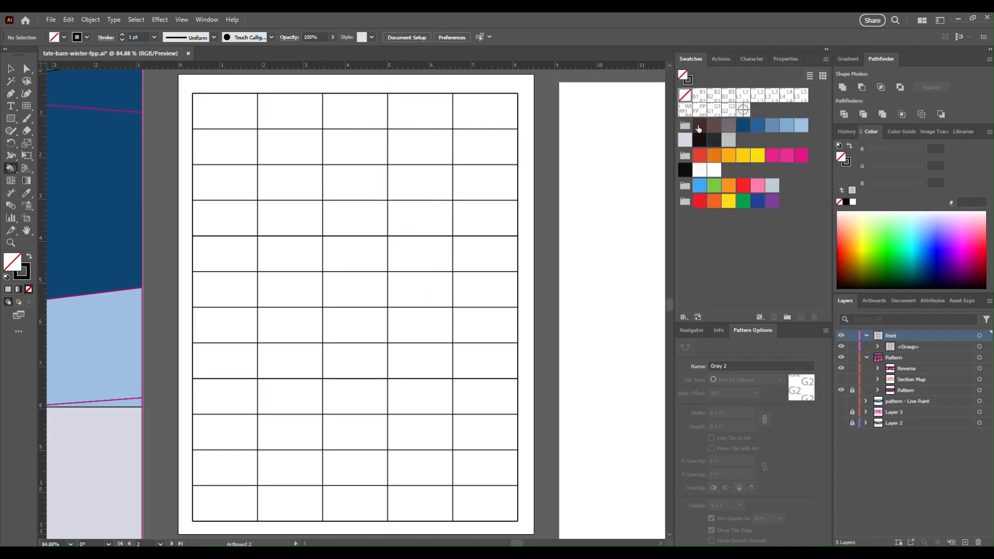
{"action": "left_click", "coordinate": [699, 125]}
{"action": "left_click", "coordinate": [239, 107]}
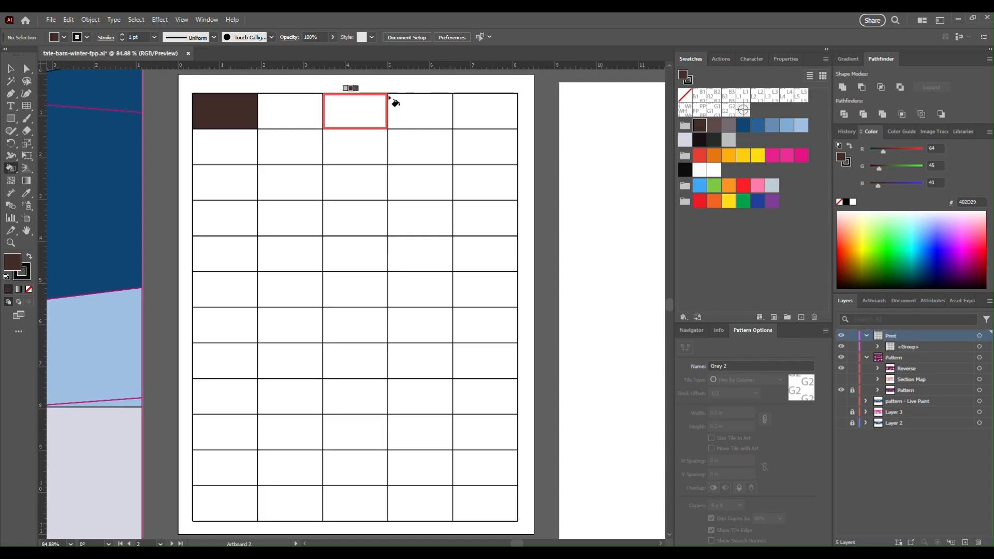
{"action": "left_click", "coordinate": [700, 94]}
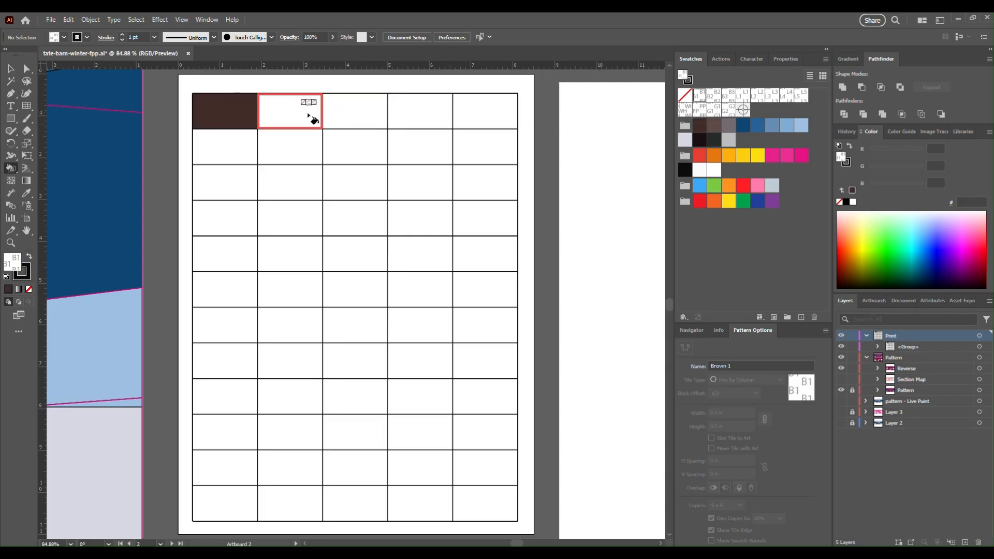
{"action": "left_click", "coordinate": [309, 109]}
Paint rows two and three with medium brown (5D4A47) plus the Brown 2 pattern, and gray-brown (736B71) plus the Brown 3 pattern.
{"action": "left_click", "coordinate": [714, 126]}
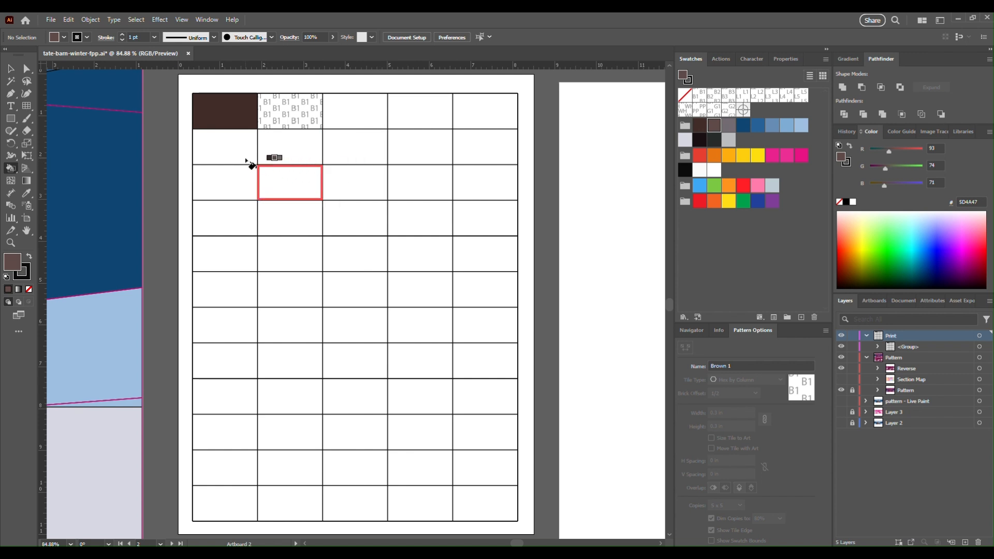
{"action": "left_click", "coordinate": [228, 153]}
{"action": "left_click", "coordinate": [714, 94]}
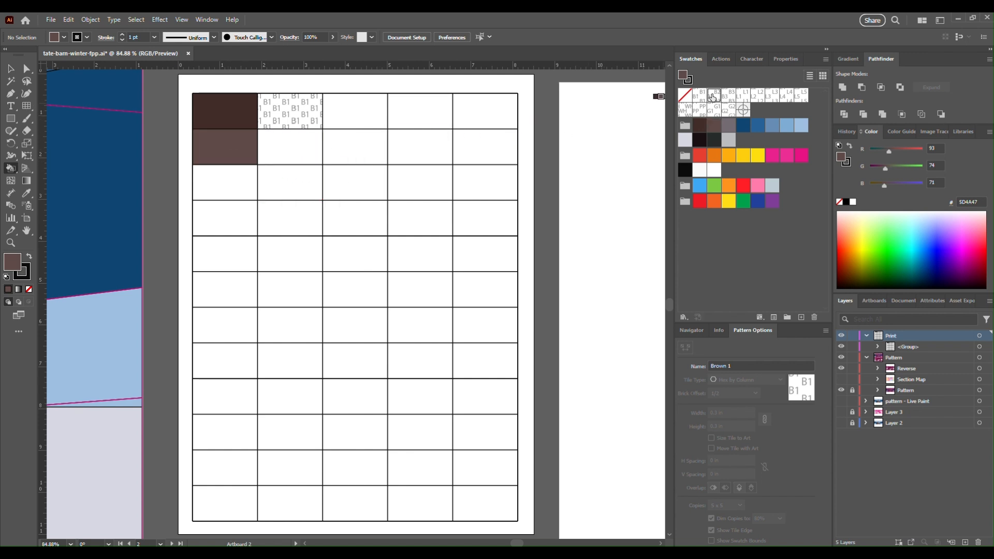
{"action": "left_click", "coordinate": [292, 148]}
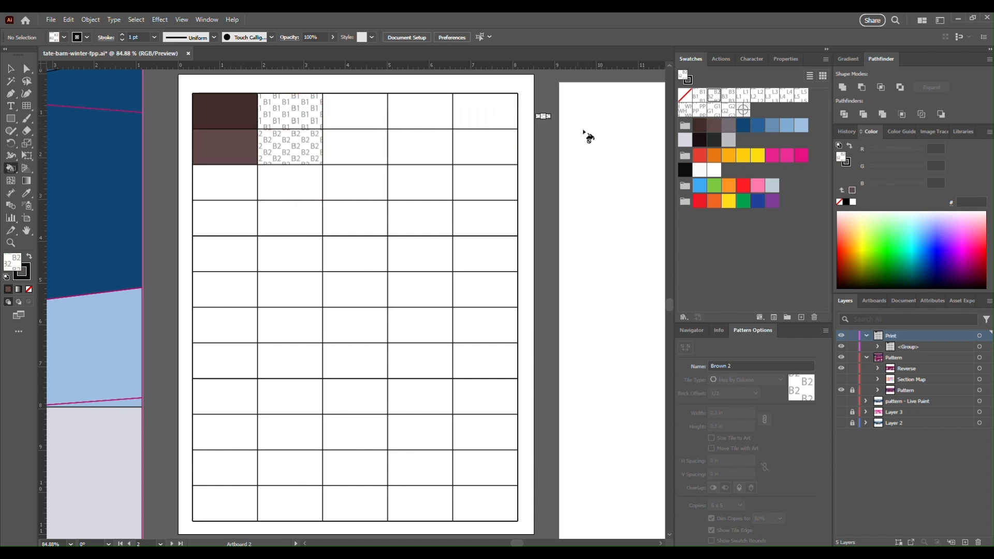
{"action": "left_click", "coordinate": [729, 125]}
{"action": "left_click", "coordinate": [196, 189]}
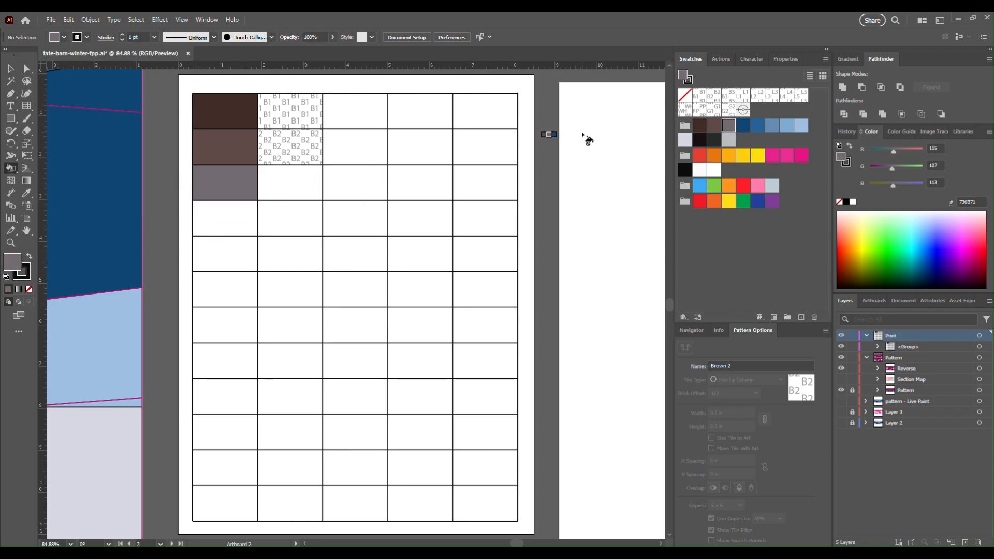
{"action": "left_click", "coordinate": [729, 95]}
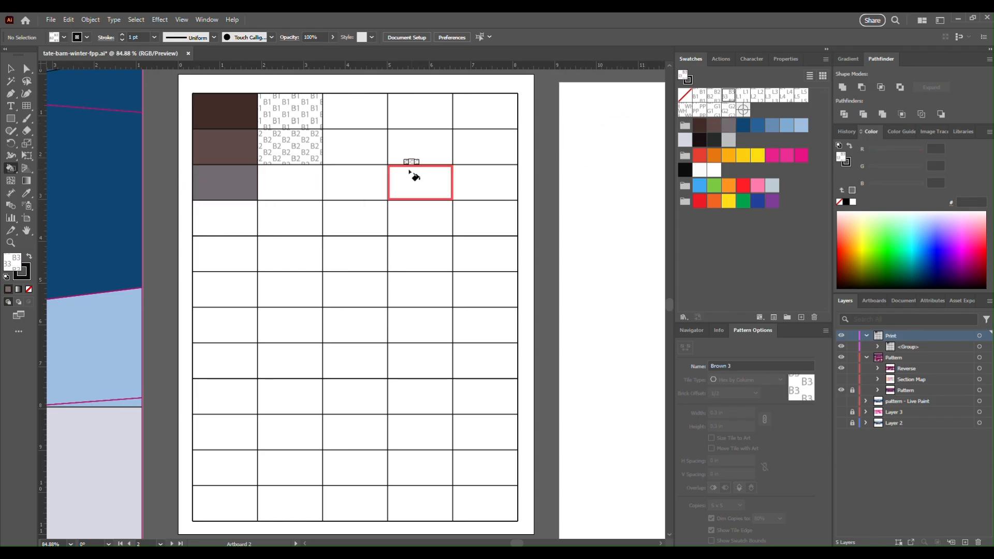
{"action": "left_click", "coordinate": [305, 187]}
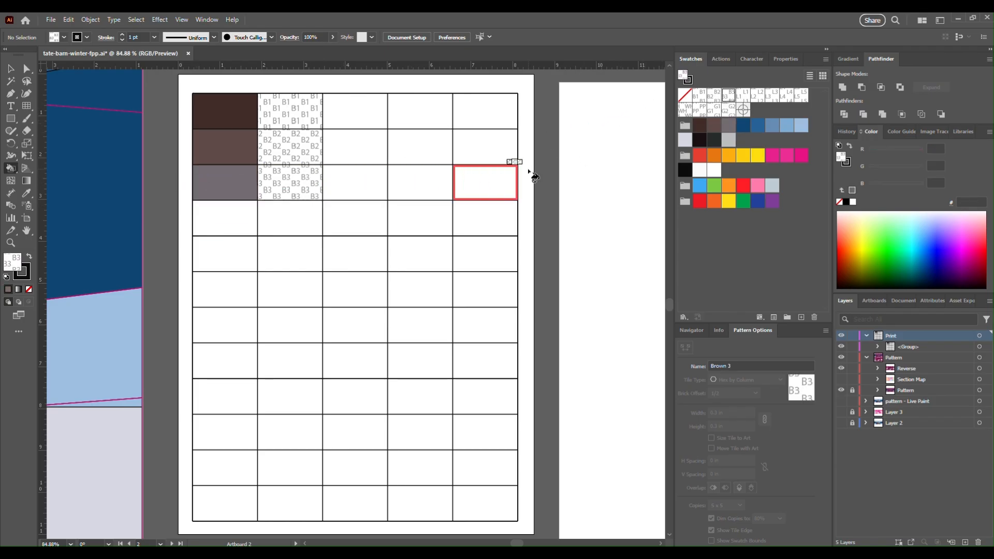
Paint rows four and five with dark blue (0E4672) plus the Blue 1 pattern, and blue (276398) plus the Blue 2 pattern.
{"action": "left_click", "coordinate": [747, 125]}
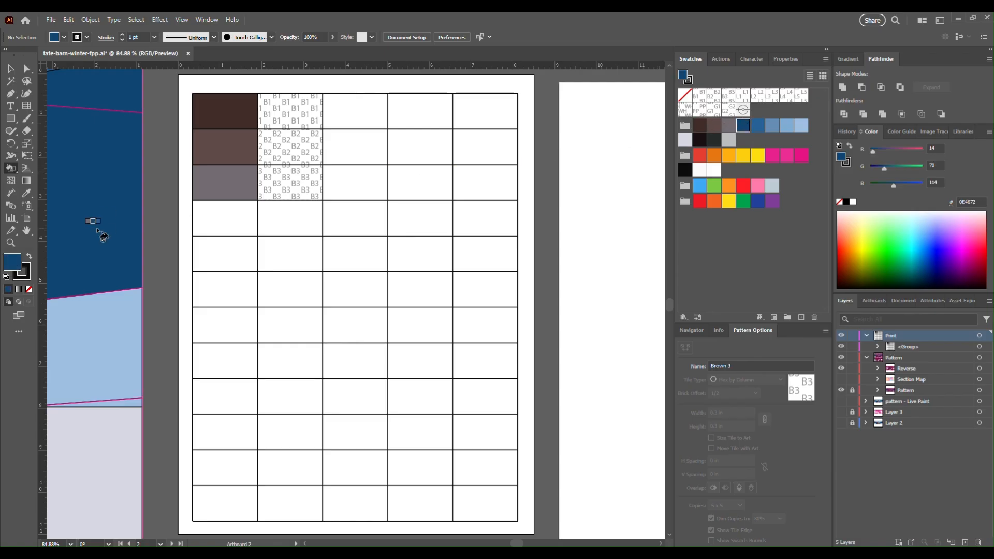
{"action": "left_click", "coordinate": [204, 220]}
{"action": "left_click", "coordinate": [747, 96]}
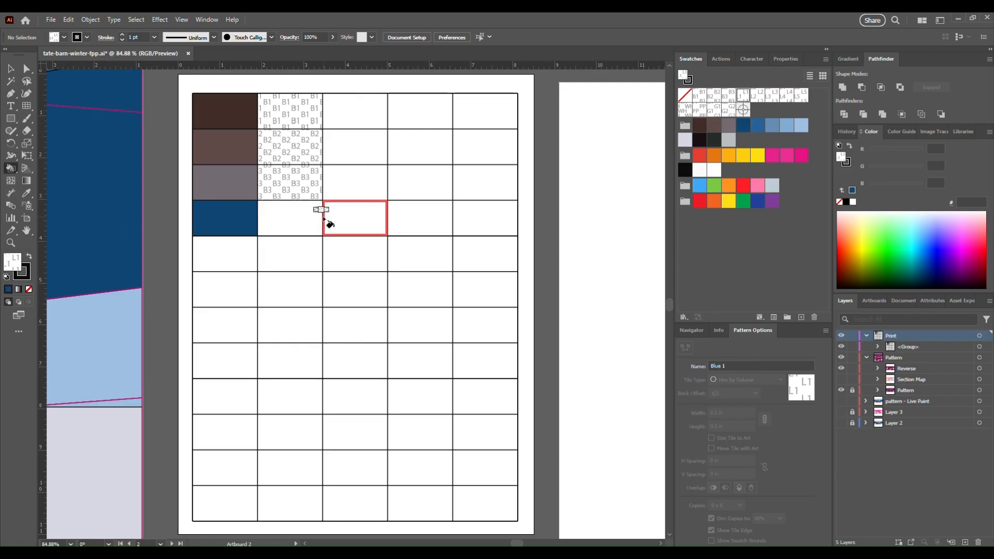
{"action": "left_click", "coordinate": [313, 218]}
{"action": "left_click", "coordinate": [756, 124]}
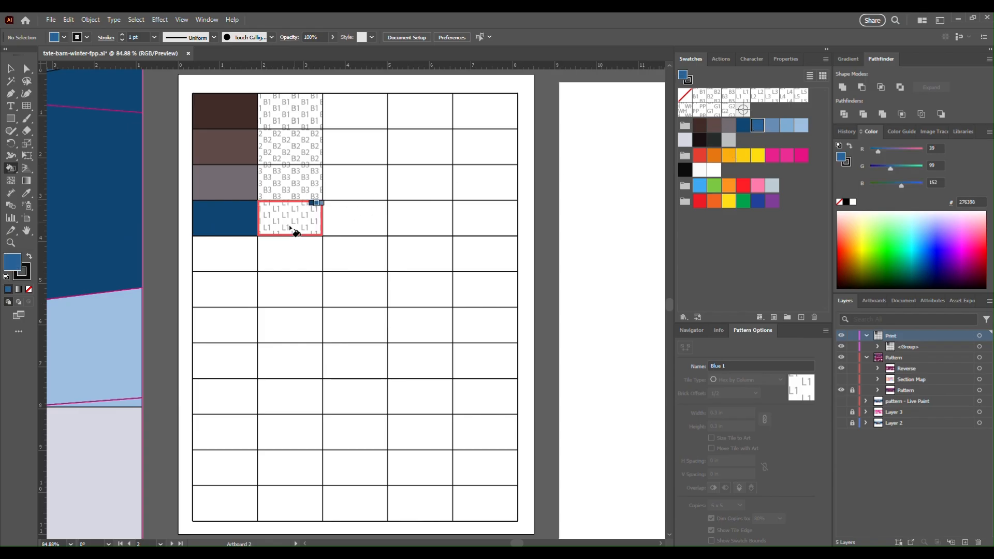
{"action": "left_click", "coordinate": [243, 254]}
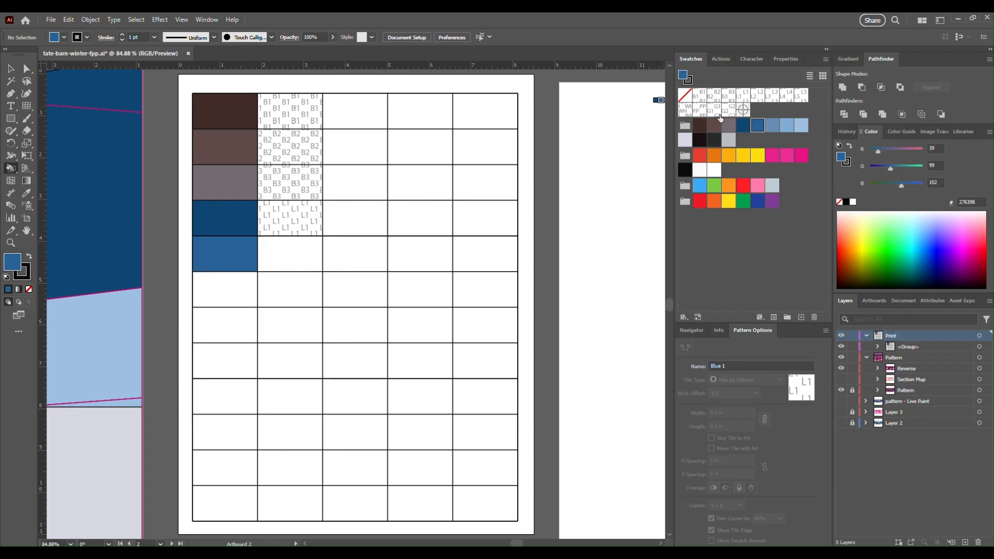
{"action": "left_click", "coordinate": [758, 95]}
{"action": "left_click", "coordinate": [293, 256]}
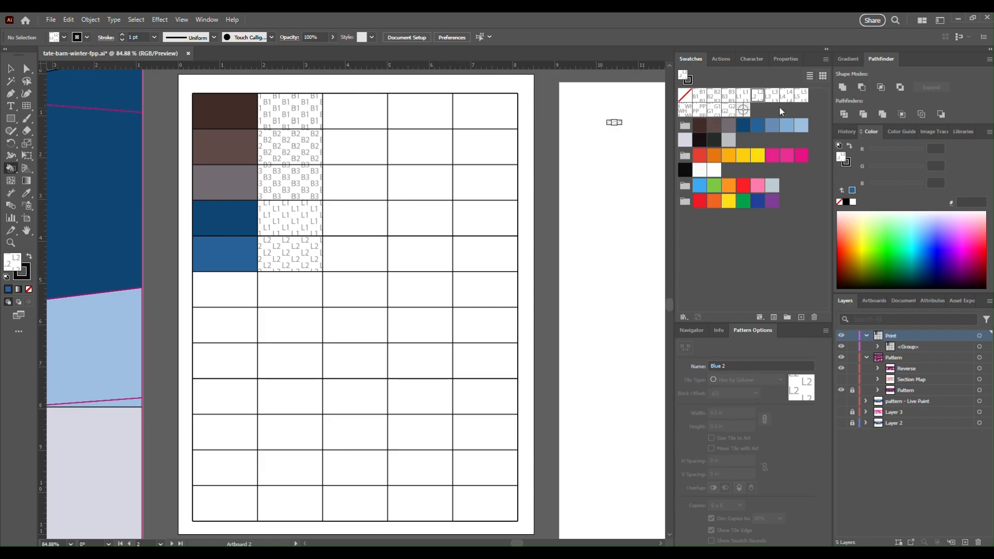
Paint rows six and seven with blue 668CB2 plus the Blue 3 pattern, and light blue 7EADD4 plus the Blue 4 pattern.
{"action": "left_click", "coordinate": [772, 129]}
{"action": "left_click", "coordinate": [239, 303]}
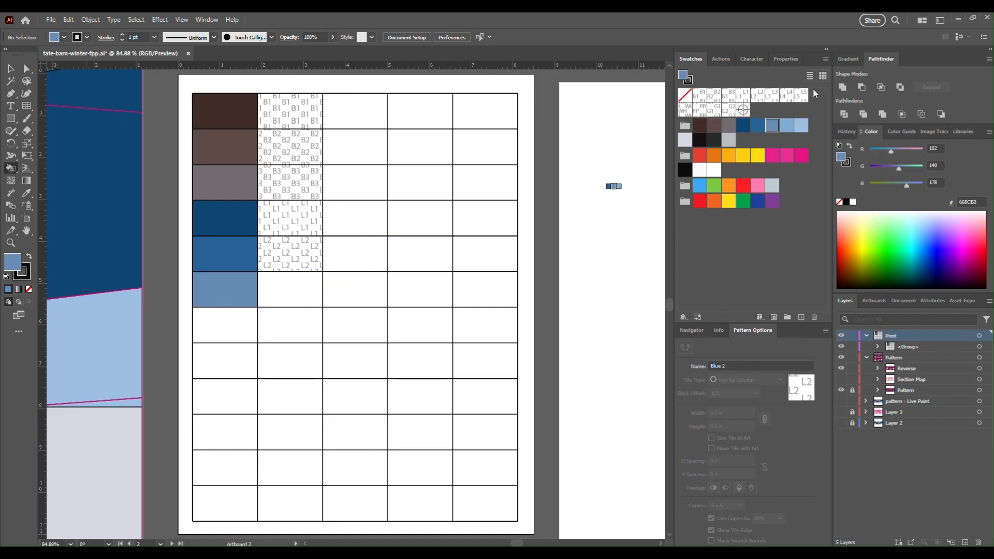
{"action": "left_click", "coordinate": [774, 98]}
{"action": "left_click", "coordinate": [311, 288]}
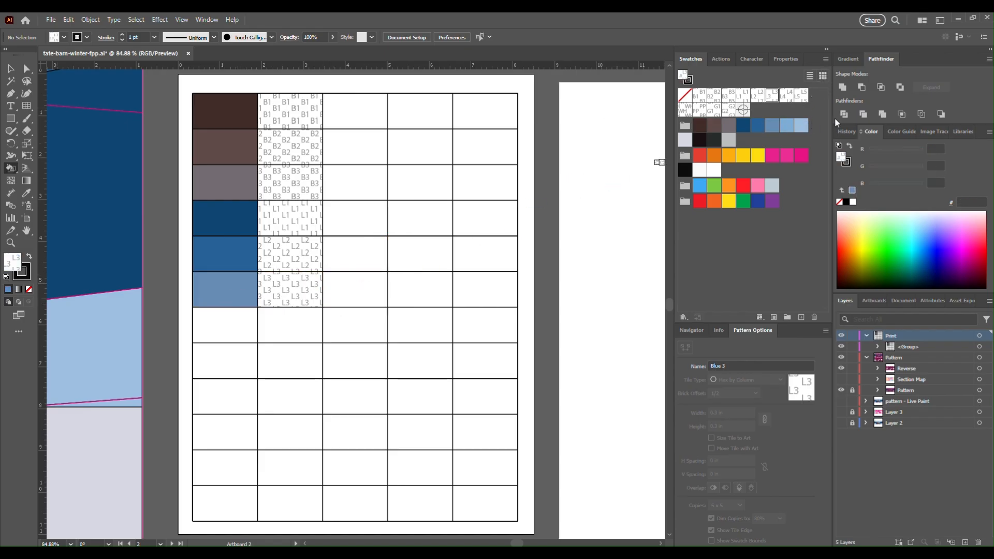
{"action": "left_click", "coordinate": [791, 130]}
{"action": "left_click", "coordinate": [239, 335]}
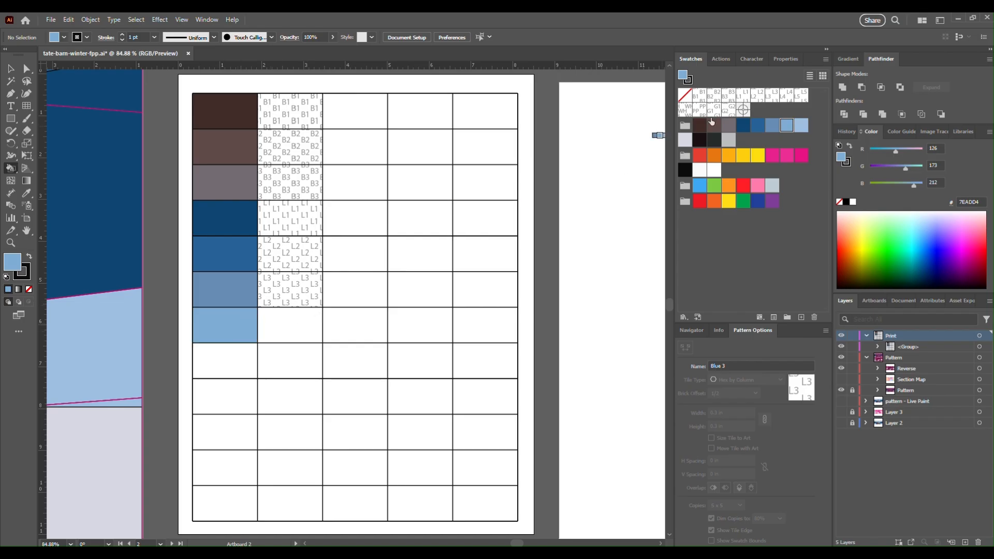
{"action": "left_click", "coordinate": [787, 95]}
{"action": "left_click", "coordinate": [286, 326]}
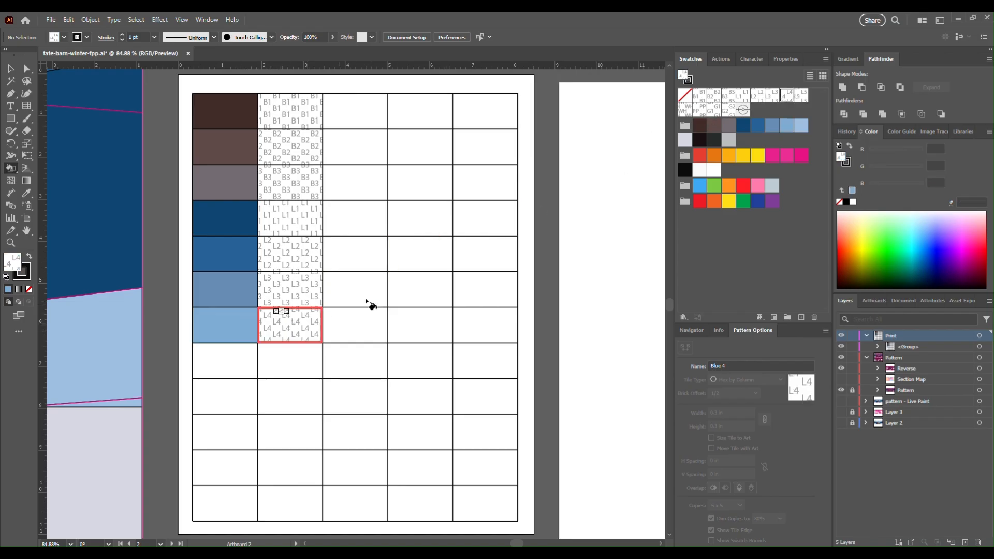
Paint the eighth row's first cell pale blue (9DBFE0) and its second cell with the Blue 5 pattern.
{"action": "left_click", "coordinate": [806, 128]}
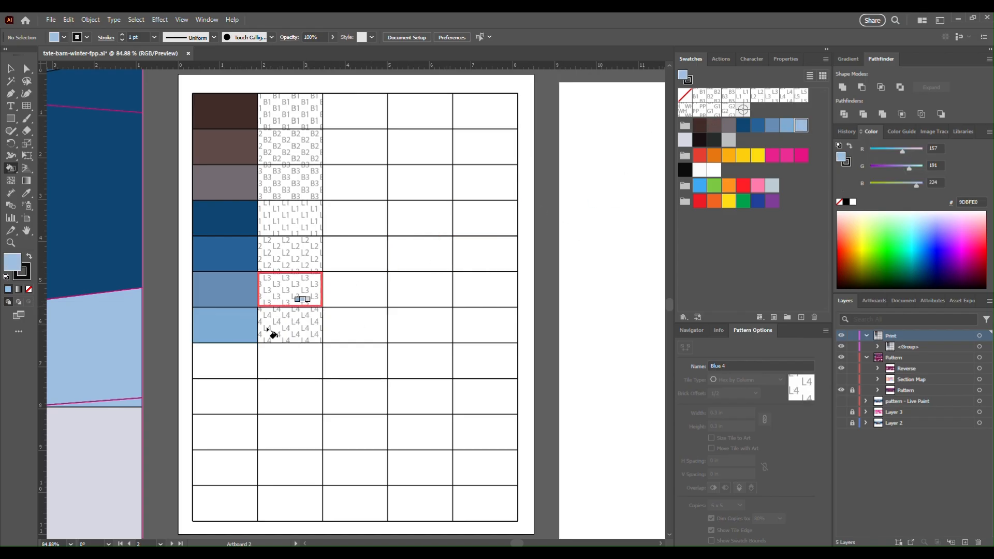
{"action": "left_click", "coordinate": [240, 356]}
{"action": "left_click", "coordinate": [804, 98]}
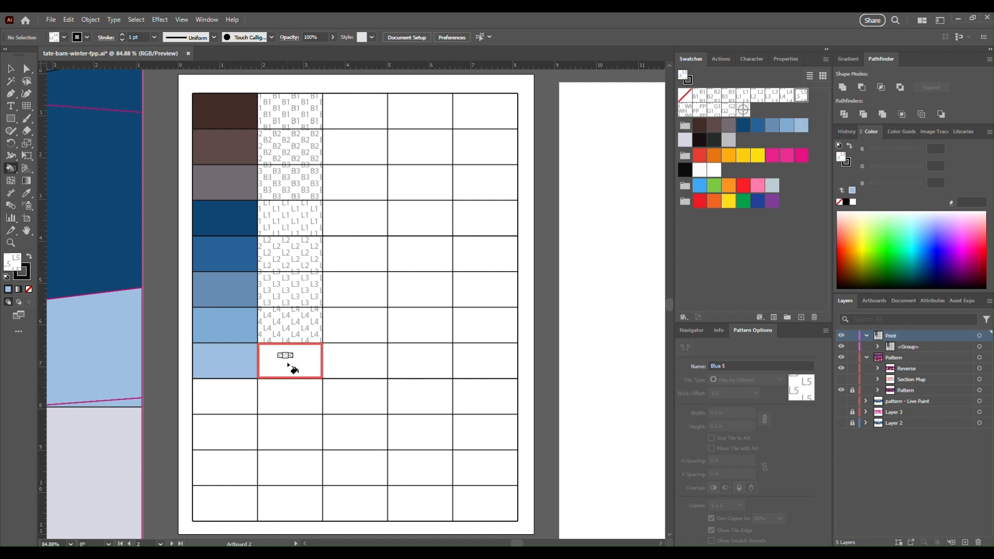
{"action": "left_click", "coordinate": [290, 368]}
Paint the ninth row's first cell with the pale lavender-white swatch and its second cell with the White pattern.
{"action": "left_click", "coordinate": [685, 140]}
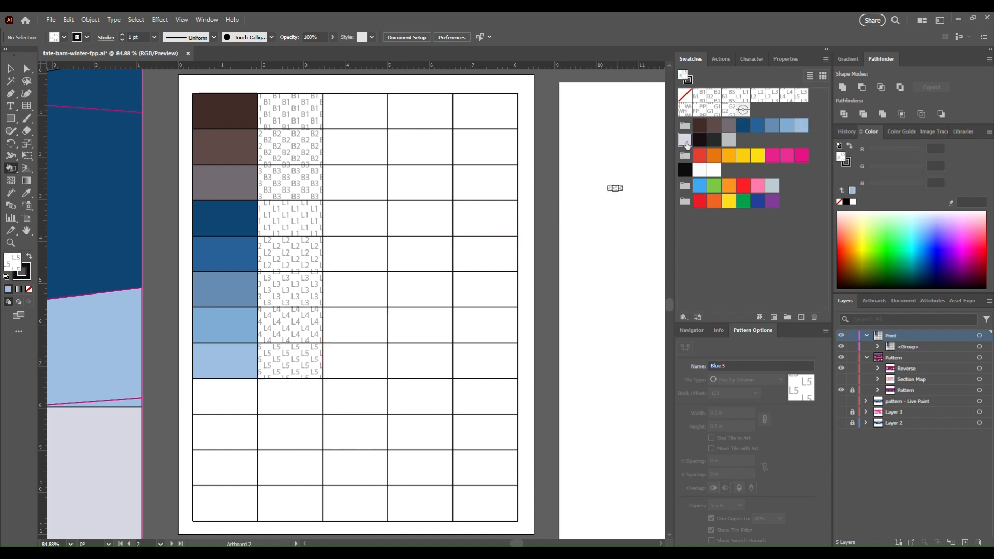
{"action": "left_click", "coordinate": [241, 399]}
{"action": "left_click", "coordinate": [684, 109]}
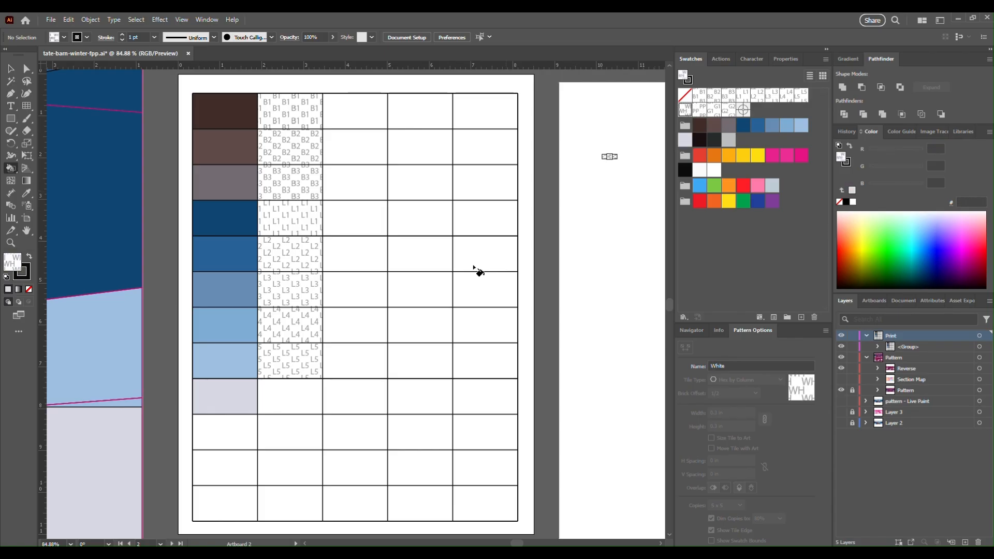
{"action": "left_click", "coordinate": [290, 398]}
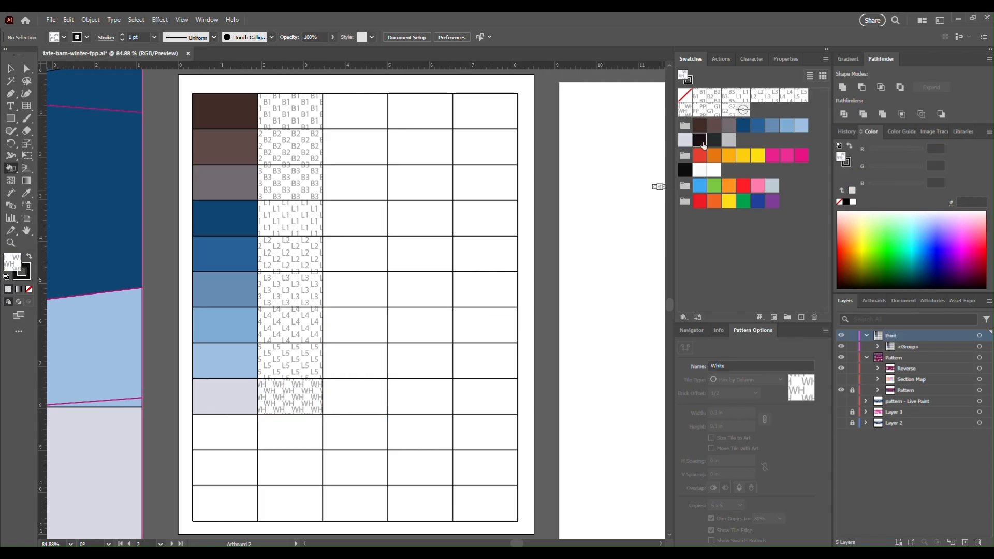
Paint the tenth row's first cell near-black (191011) and its second with the Black (Kona Pepper) pattern, and pick the dark gray 272B2A swatch.
{"action": "left_click", "coordinate": [699, 140]}
{"action": "left_click", "coordinate": [246, 439]}
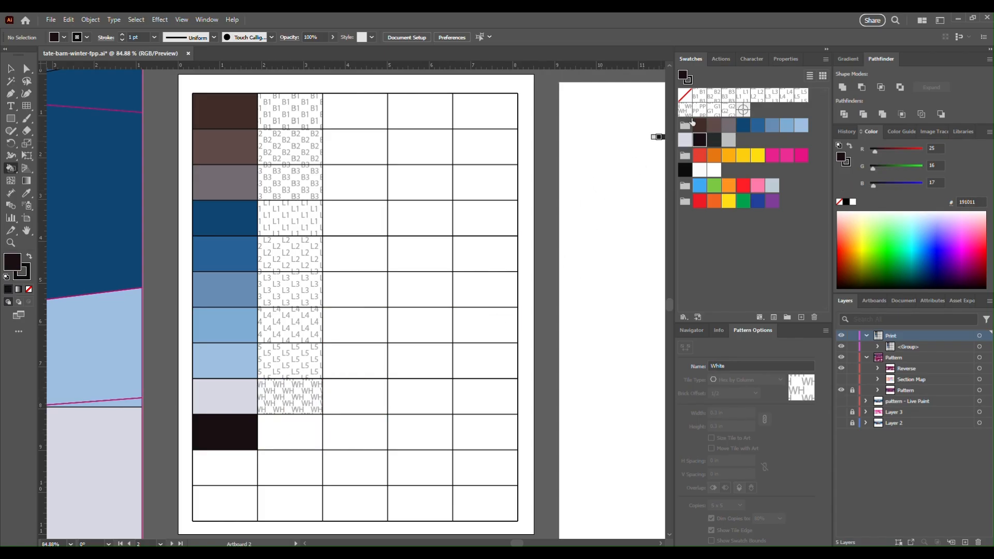
{"action": "left_click", "coordinate": [700, 109]}
{"action": "left_click", "coordinate": [292, 433]}
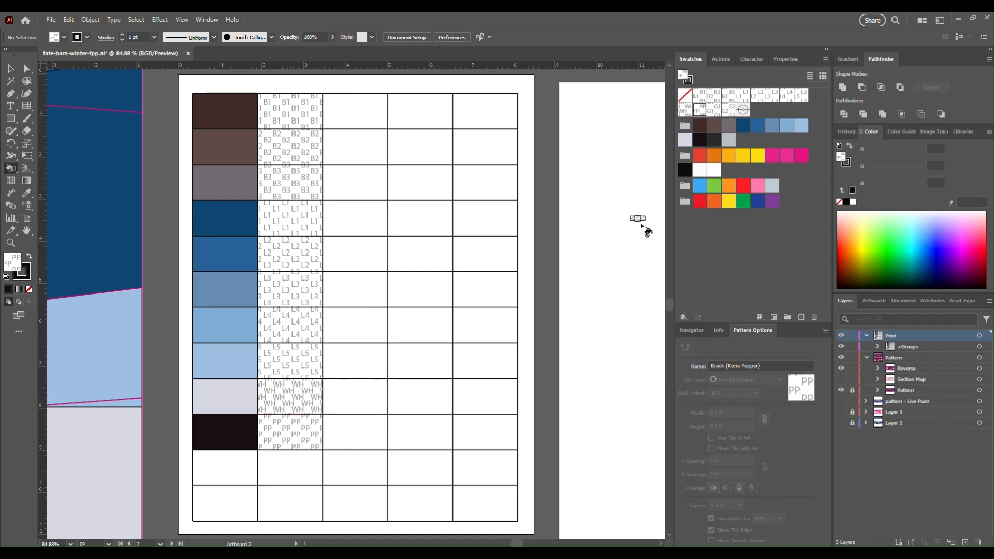
{"action": "left_click", "coordinate": [716, 145]}
{"action": "left_click", "coordinate": [208, 503]}
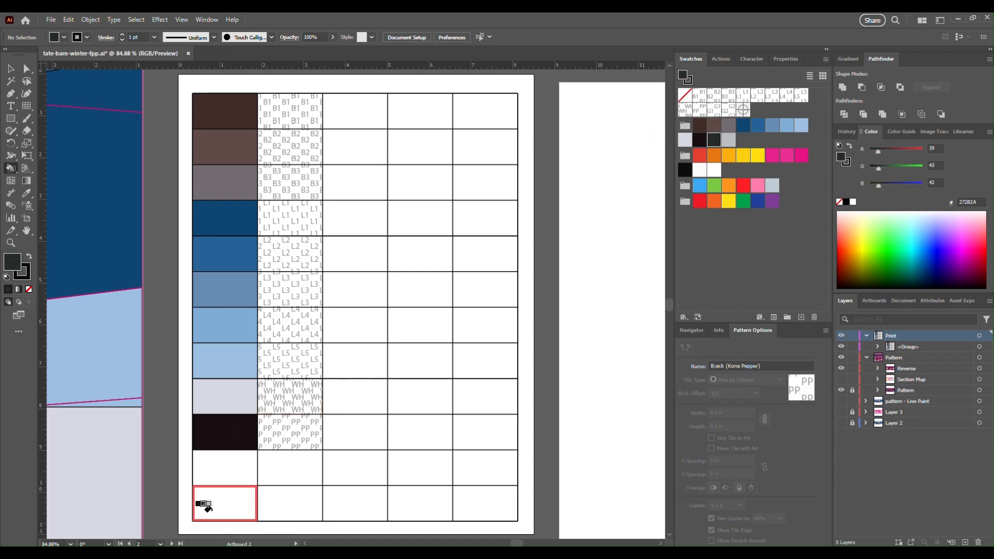
{"action": "left_click", "coordinate": [217, 483]}
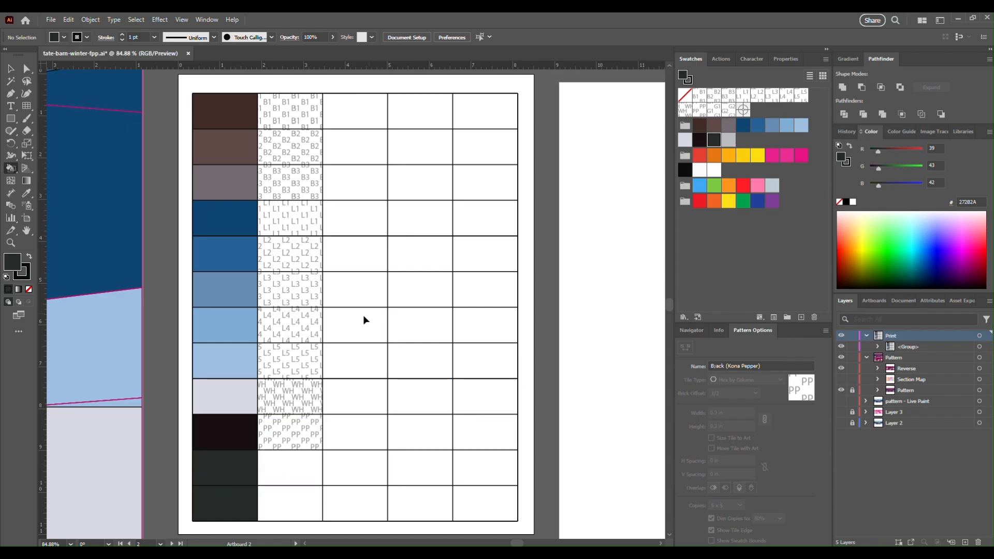
{"action": "key", "text": "ctrl+z"}
{"action": "key", "text": "ctrl+z"}
Paint the eleventh row's first cell dark gray (272B2A) and its second cell with the Gray 1 pattern.
{"action": "left_click", "coordinate": [225, 471]}
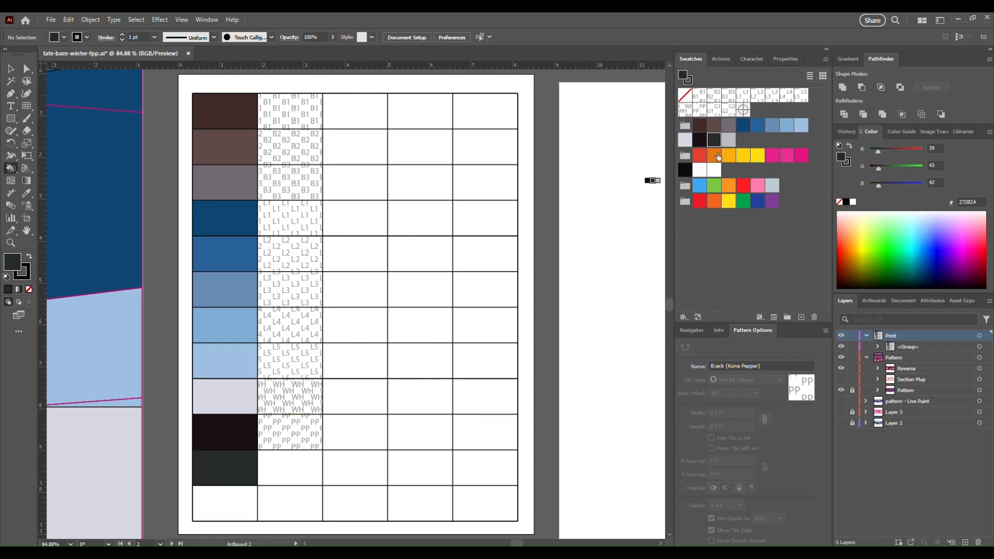
{"action": "left_click", "coordinate": [714, 111]}
{"action": "left_click", "coordinate": [281, 473]}
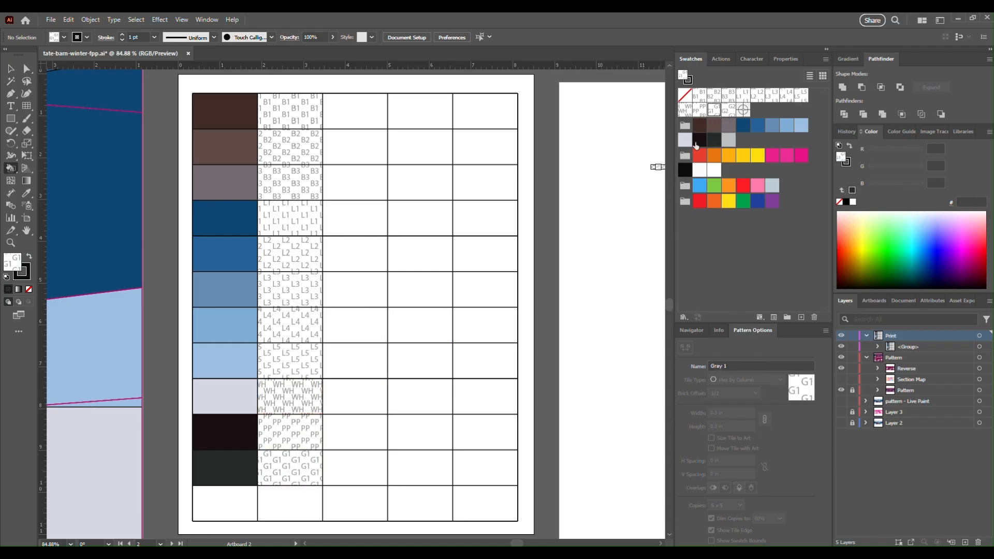
Paint the last row's first cell light gray (BCBEC0) and its second with the Gray 2 pattern, and save the document.
{"action": "left_click", "coordinate": [729, 140]}
{"action": "left_click", "coordinate": [232, 494]}
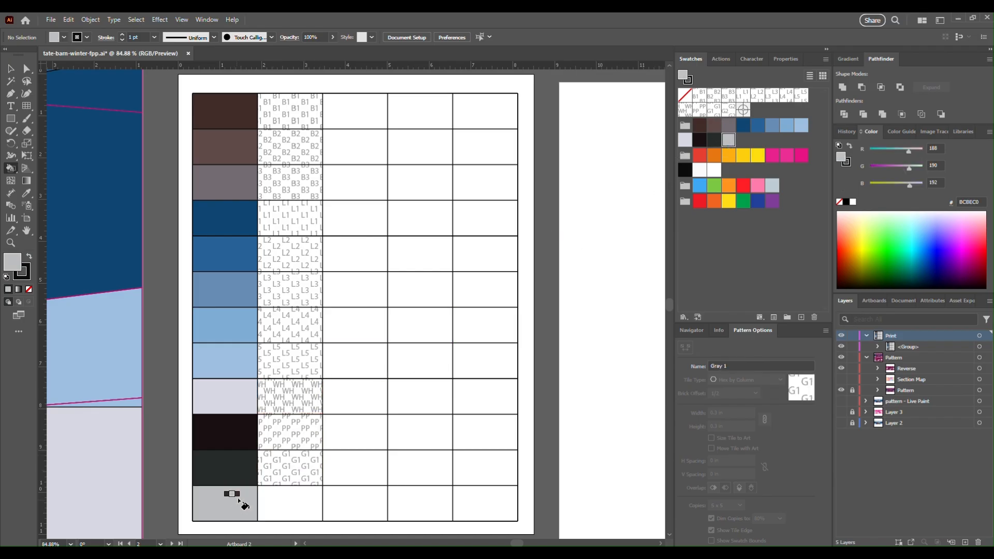
{"action": "left_click", "coordinate": [728, 111]}
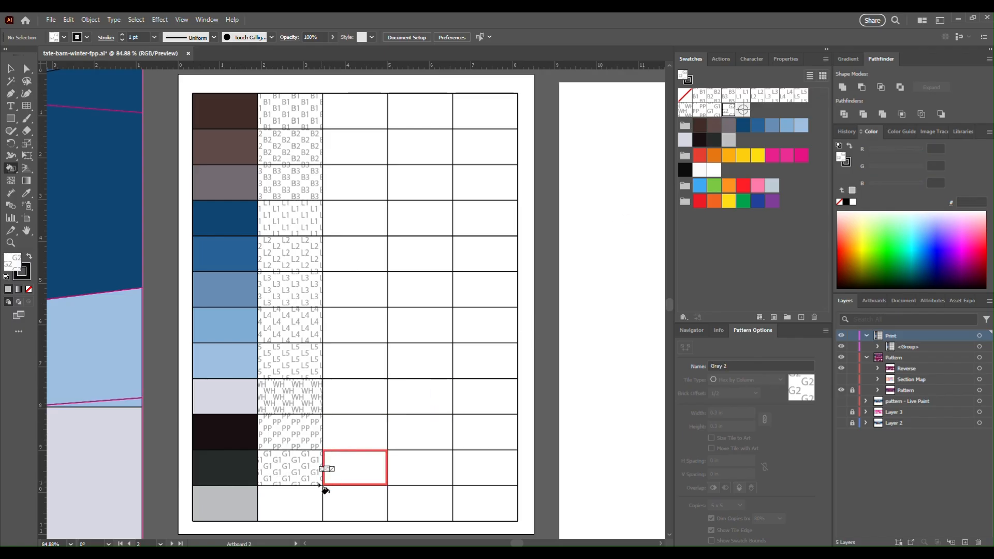
{"action": "left_click", "coordinate": [289, 500]}
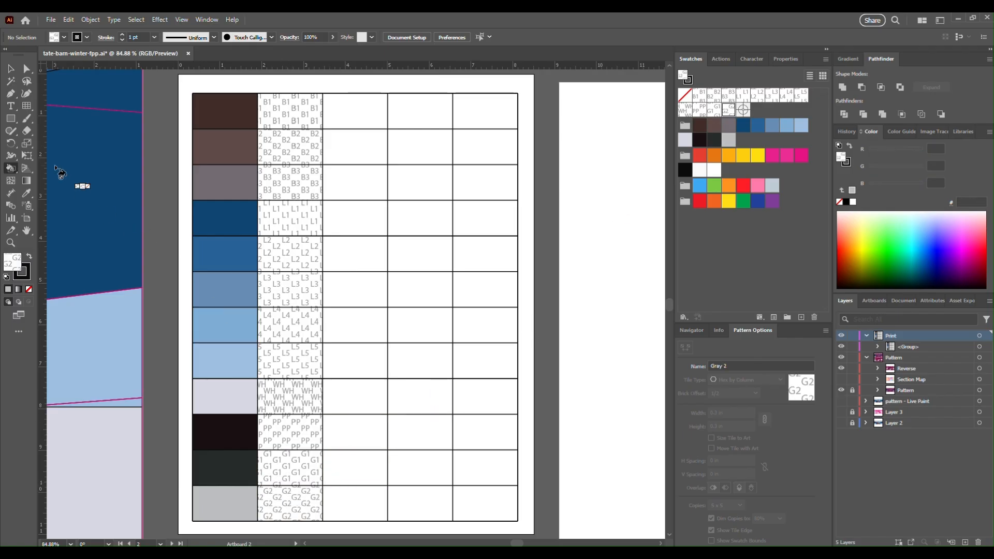
{"action": "left_click", "coordinate": [11, 70]}
{"action": "key", "text": "ctrl+s"}
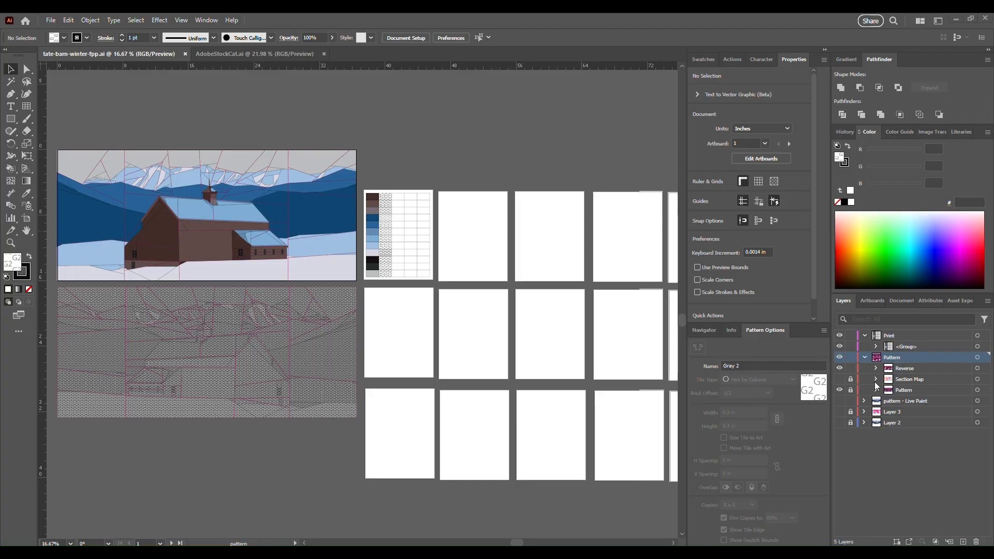
Copy Section A from the Reverse group onto the Print layer and place the copy over the lower blank pages.
{"action": "left_click", "coordinate": [851, 391]}
{"action": "left_click", "coordinate": [875, 368]}
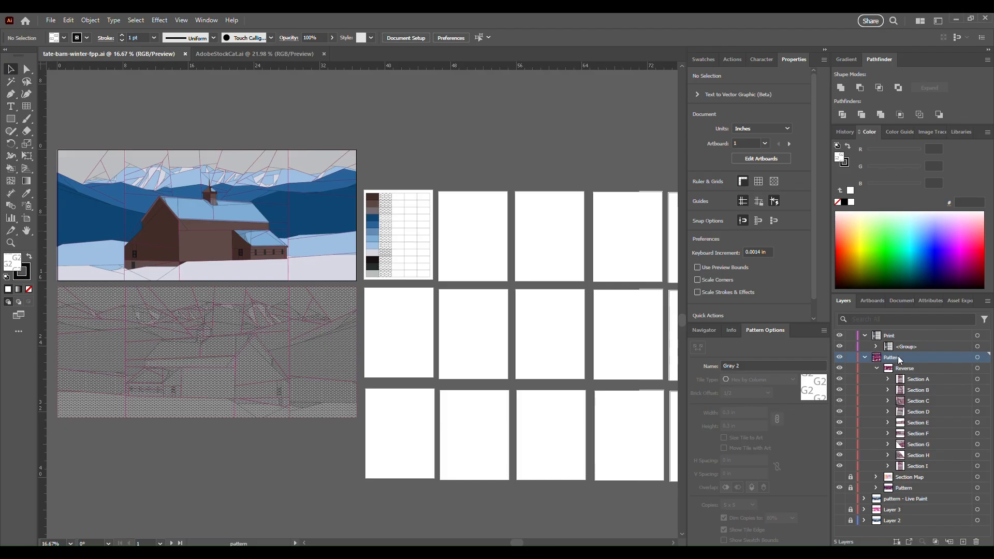
{"action": "left_click", "coordinate": [978, 380]}
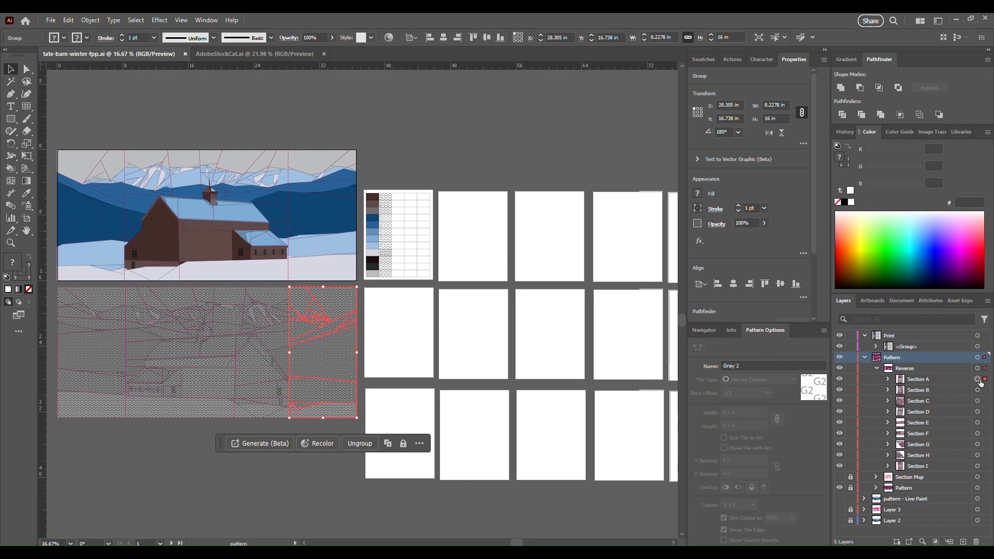
{"action": "left_click", "coordinate": [942, 337]}
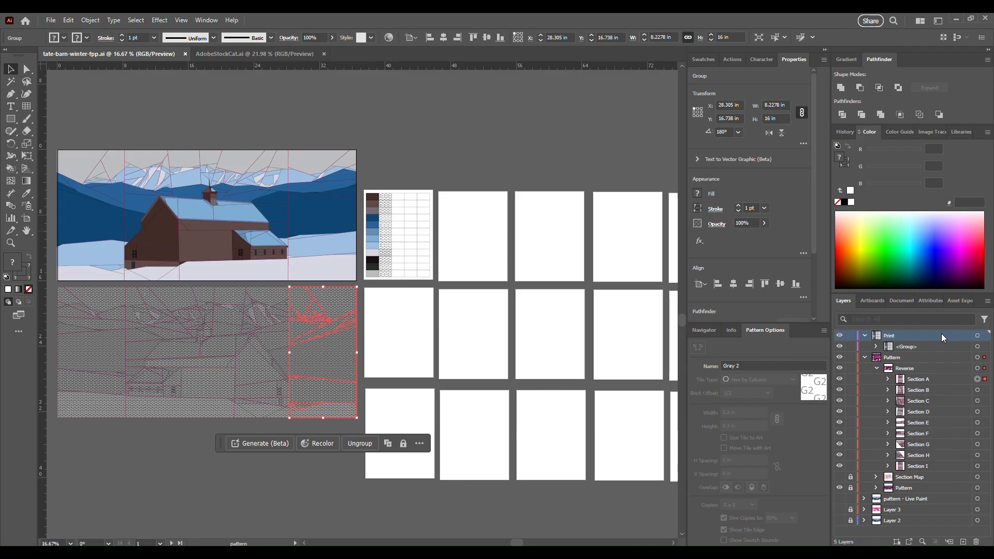
{"action": "key", "text": "ctrl+x"}
{"action": "key", "text": "ctrl+v"}
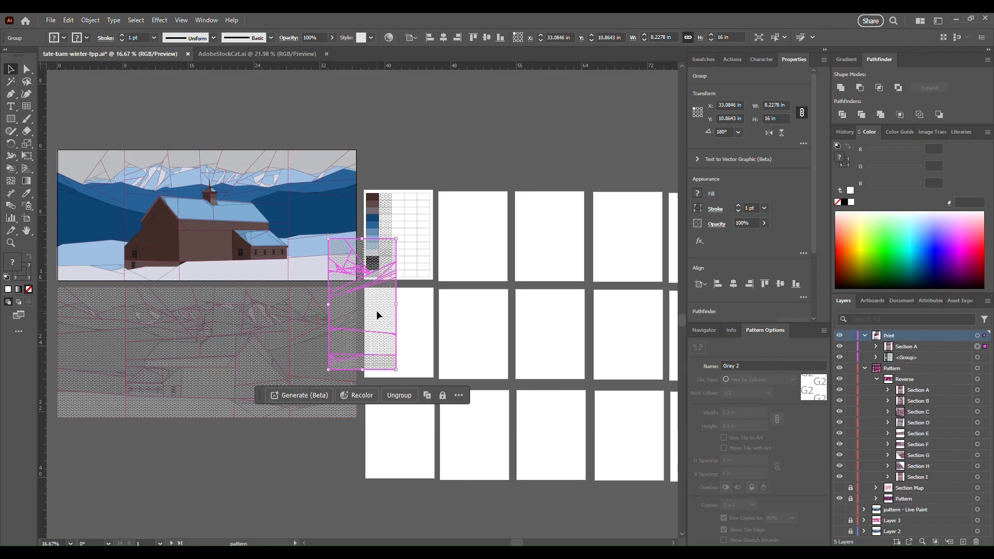
{"action": "left_click_drag", "start_coordinate": [377, 311], "coordinate": [605, 433]}
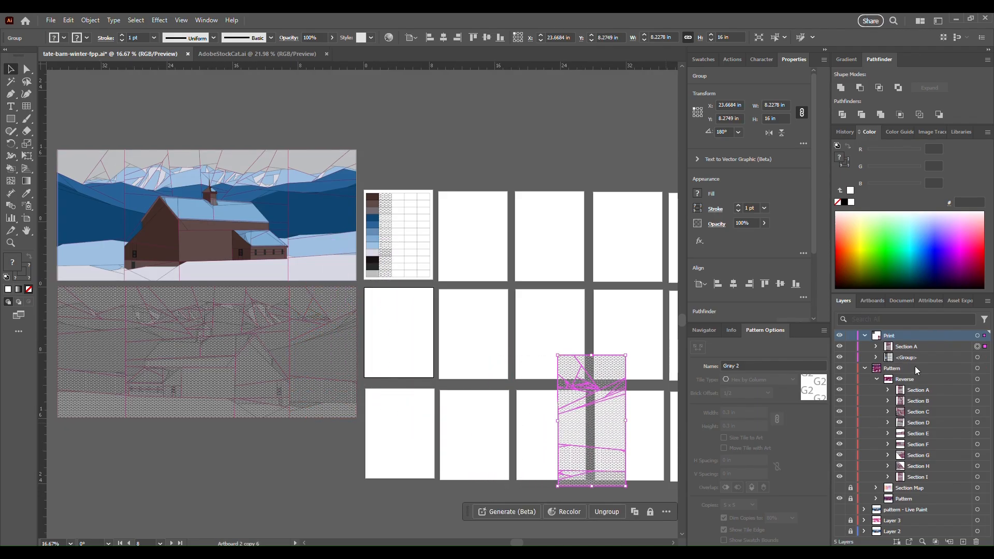
Move piece A1 of the copied section onto the blank page beside the color key and rotate it 90° clockwise to fit.
{"action": "left_click", "coordinate": [876, 347]}
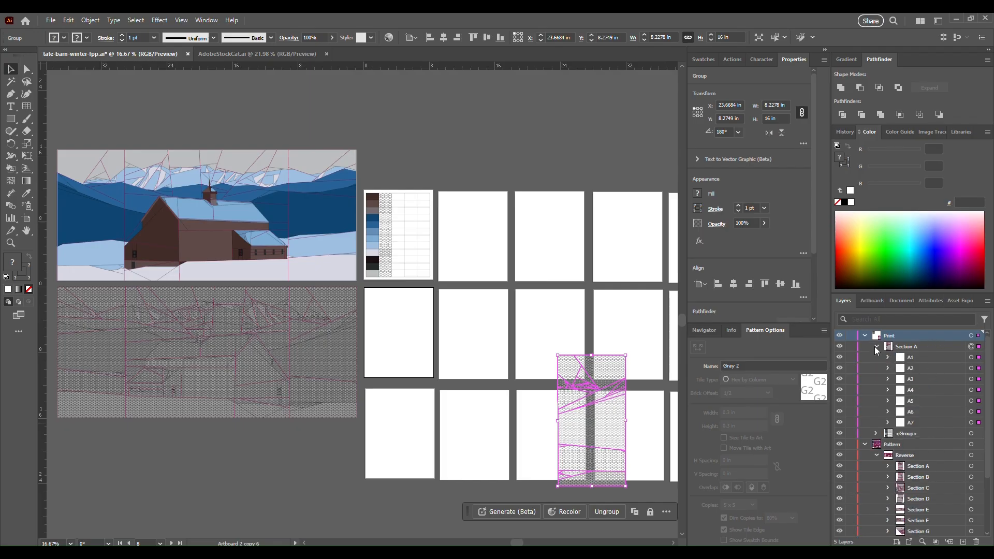
{"action": "left_click", "coordinate": [971, 357]}
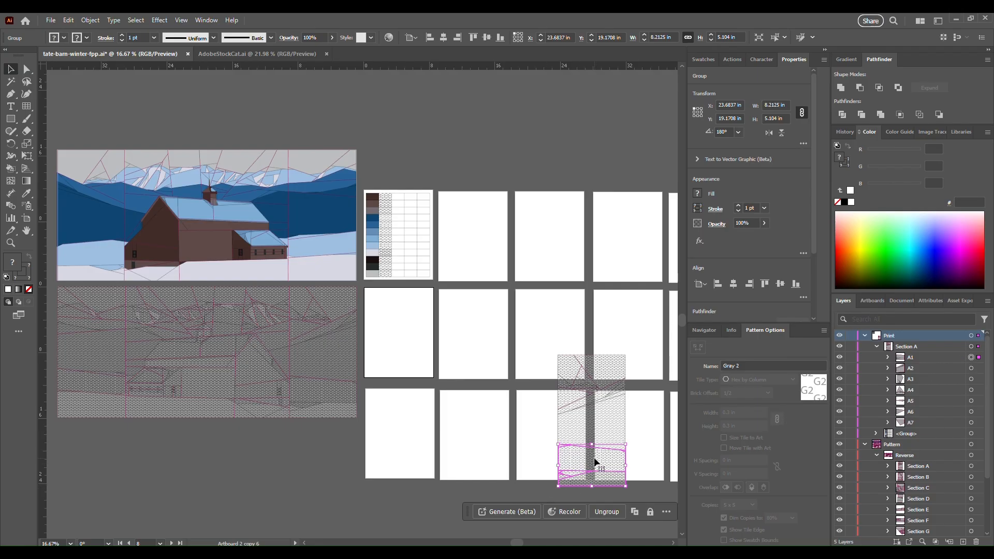
{"action": "left_click_drag", "start_coordinate": [595, 460], "coordinate": [488, 228]}
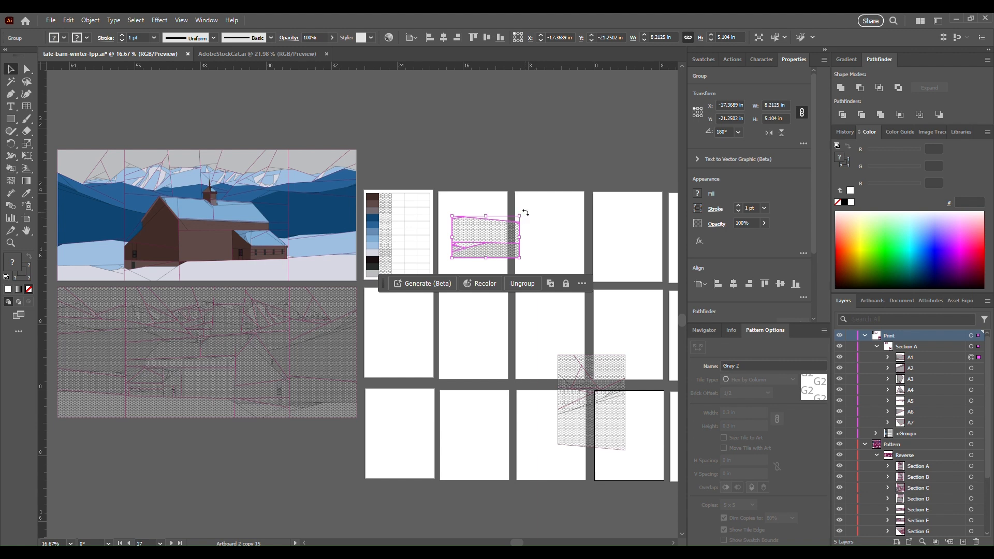
{"action": "left_click_drag", "start_coordinate": [526, 212], "coordinate": [530, 280]}
{"action": "left_click_drag", "start_coordinate": [491, 249], "coordinate": [480, 246]}
{"action": "right_click", "coordinate": [400, 291]}
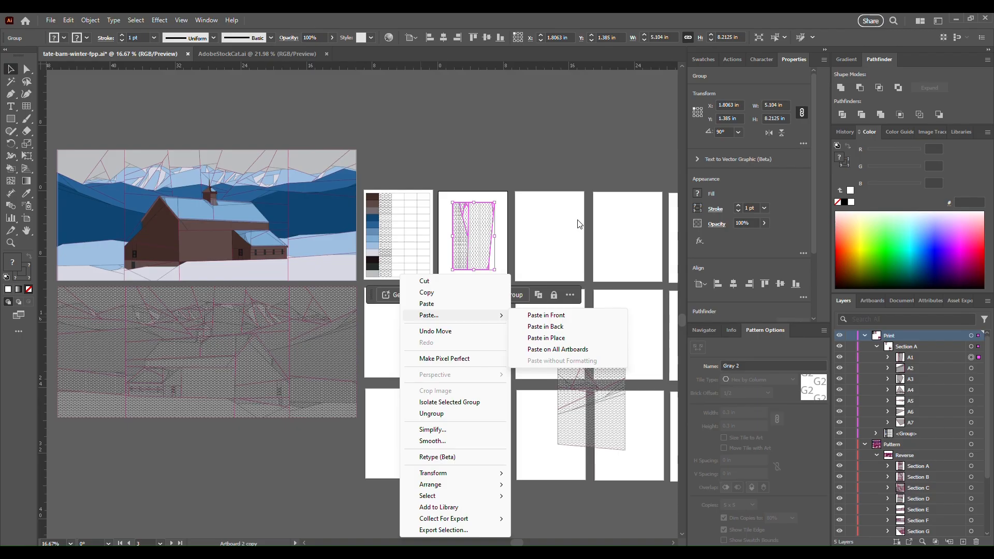
{"action": "left_click", "coordinate": [526, 215]}
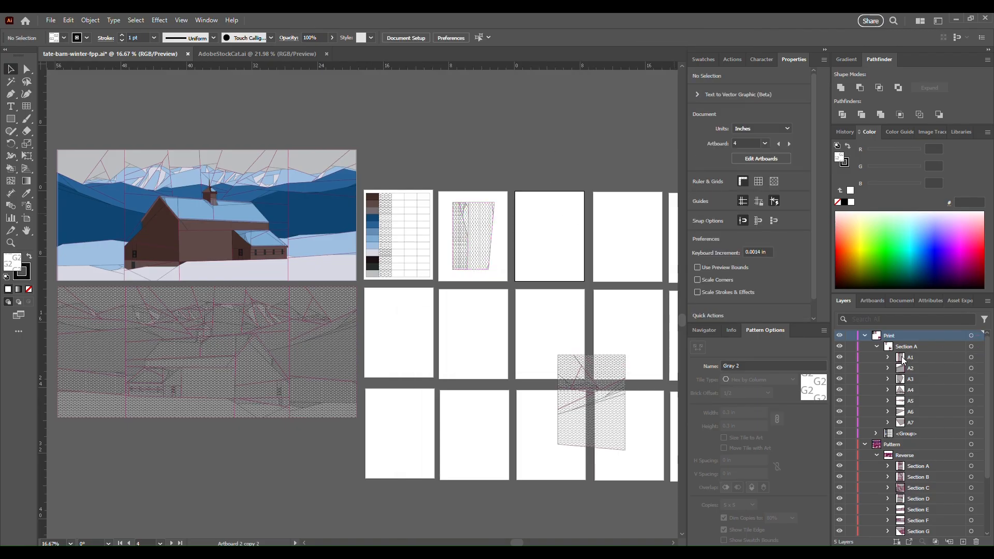
Run the seam allowance action on piece A1's outline path with a 0.25 in mitered offset.
{"action": "left_click", "coordinate": [889, 357]}
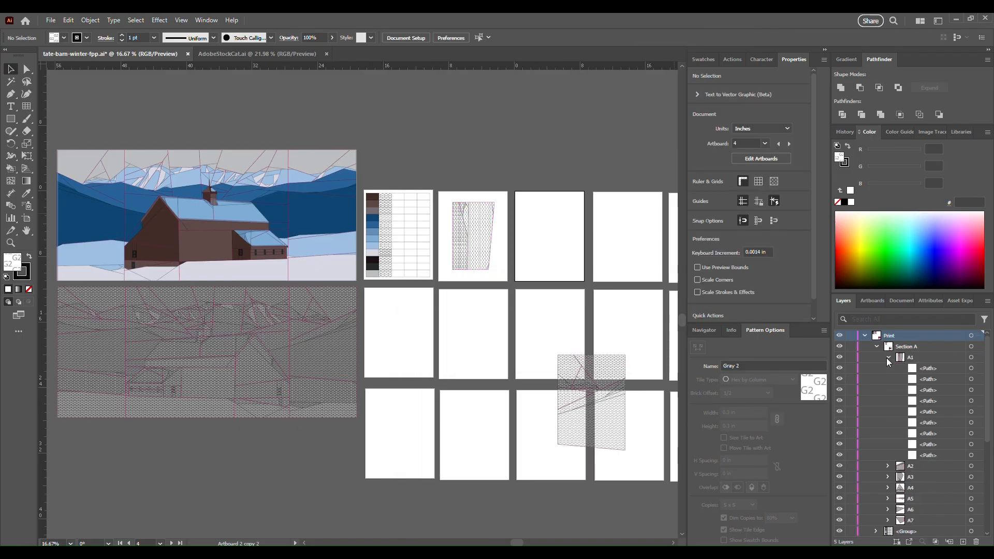
{"action": "left_click", "coordinate": [972, 368]}
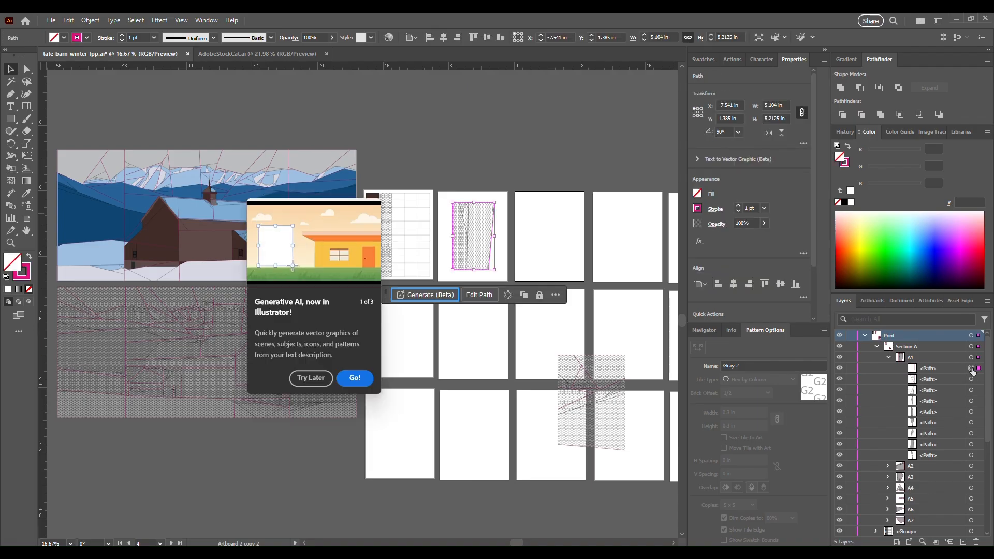
{"action": "left_click", "coordinate": [727, 61]}
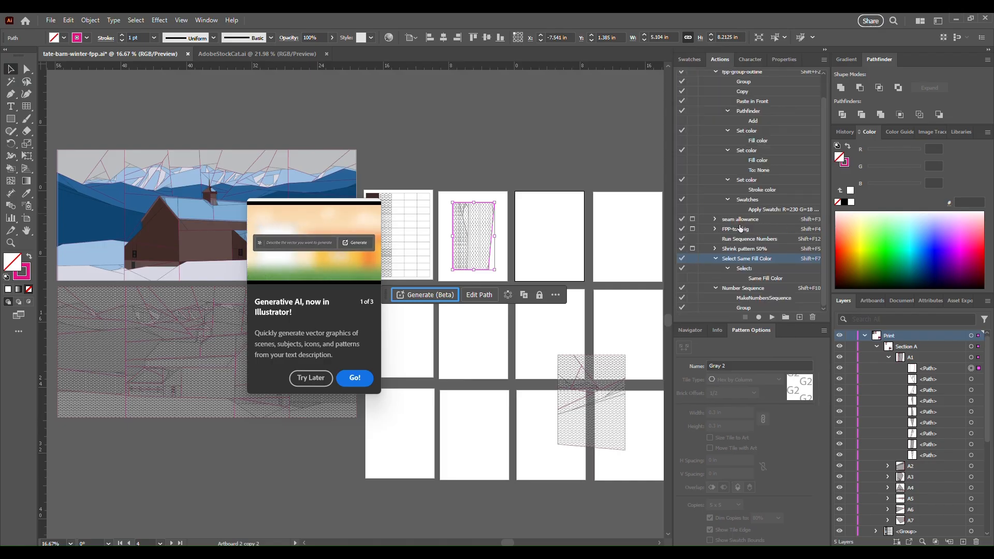
{"action": "left_click", "coordinate": [715, 219]}
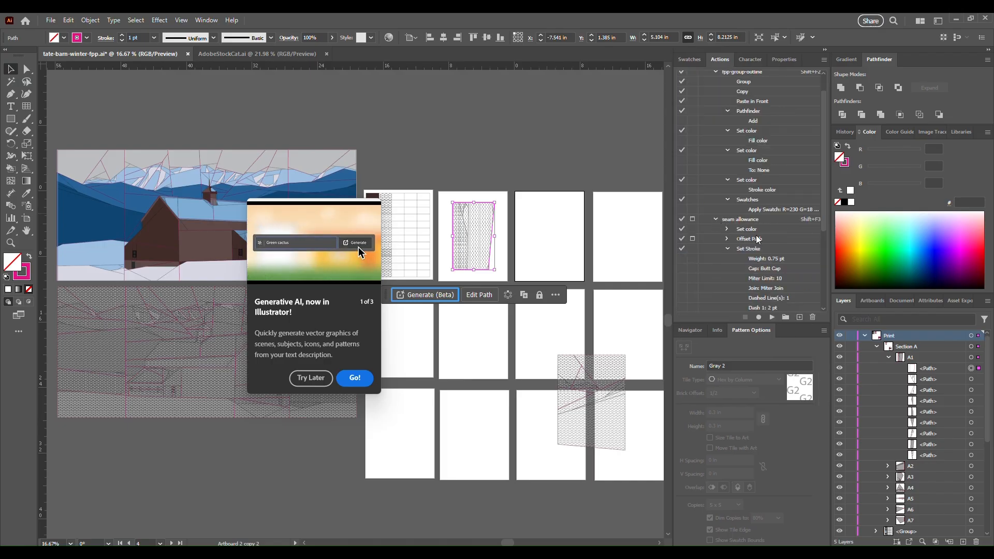
{"action": "scroll", "coordinate": [775, 268], "scroll_direction": "down", "scroll_amount": 2}
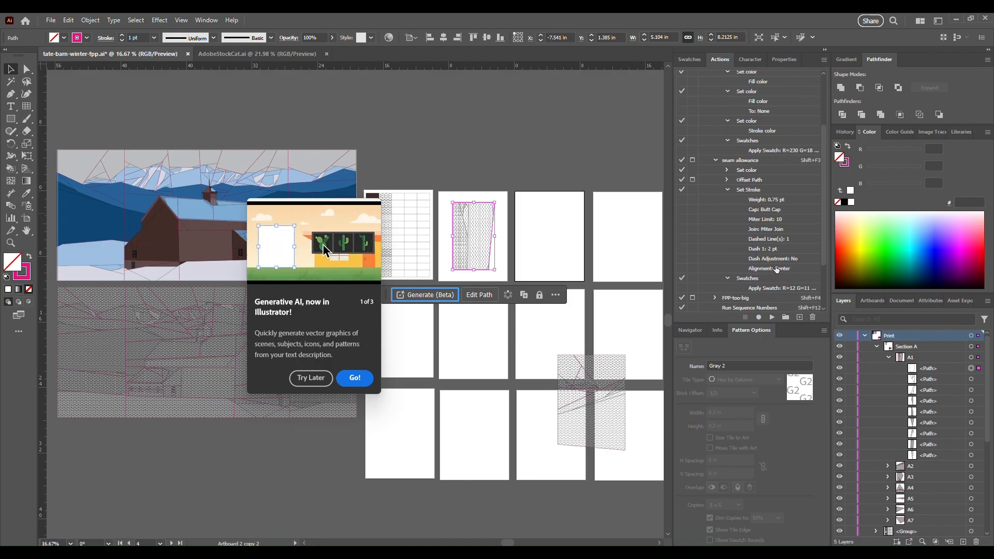
{"action": "scroll", "coordinate": [776, 267], "scroll_direction": "up", "scroll_amount": 1}
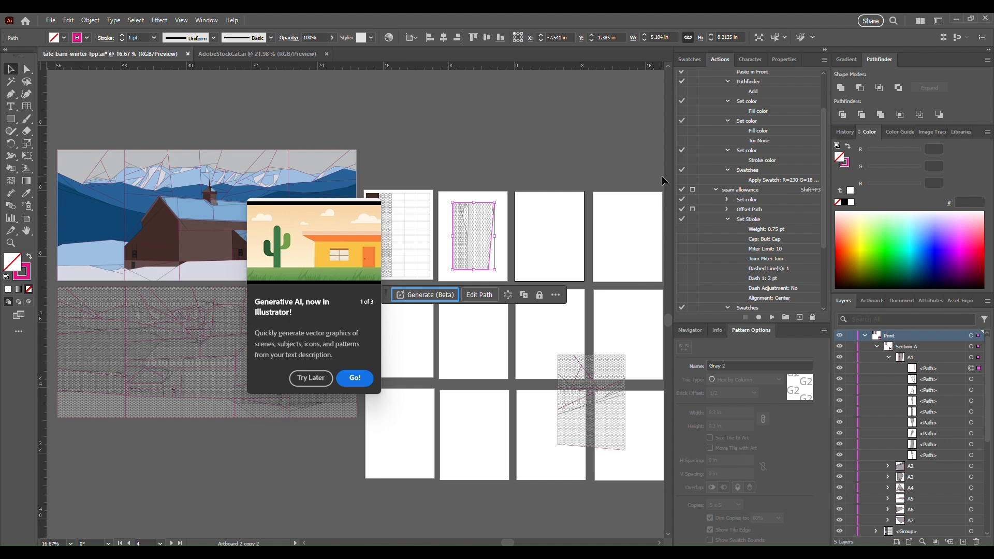
{"action": "left_click", "coordinate": [310, 378]}
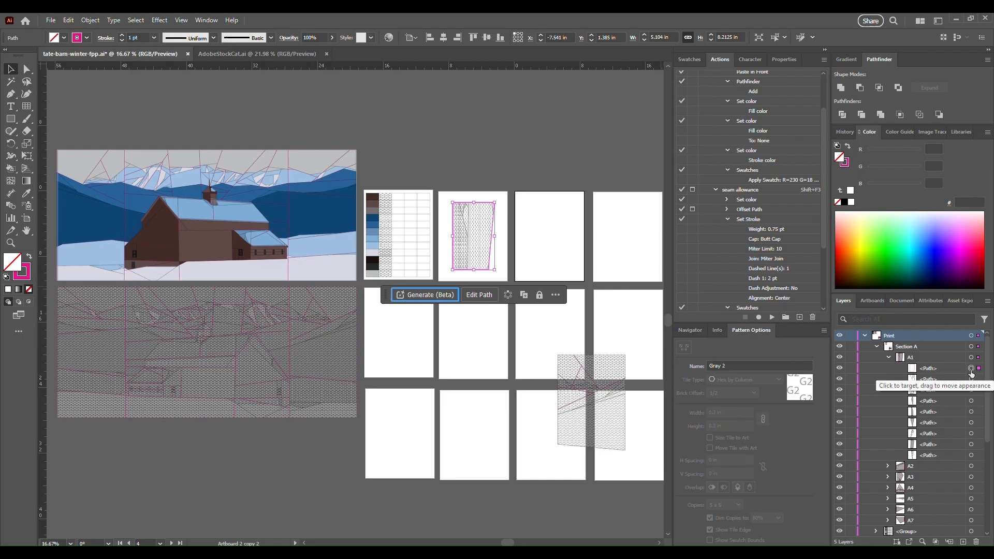
{"action": "key", "text": "shift+F3"}
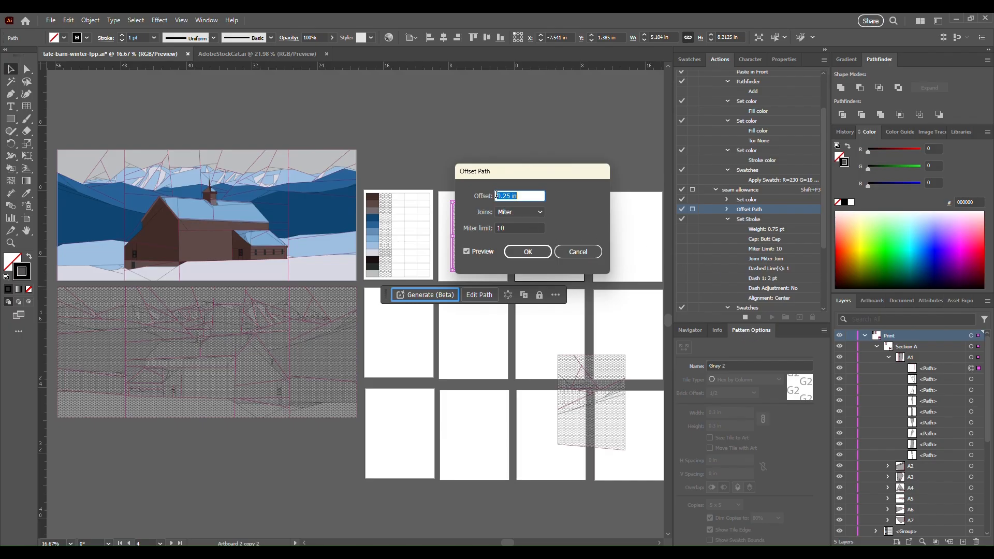
{"action": "left_click", "coordinate": [528, 251]}
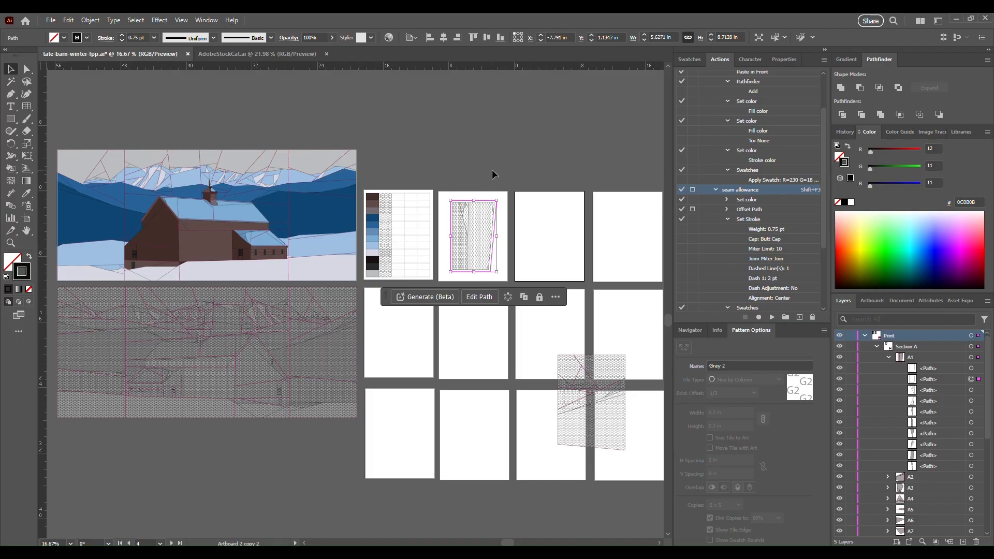
{"action": "left_click", "coordinate": [492, 174]}
Move piece A2 onto the page beside piece A1 and rotate it 90° so it stands upright.
{"action": "scroll", "coordinate": [500, 250], "scroll_direction": "up", "scroll_amount": 4}
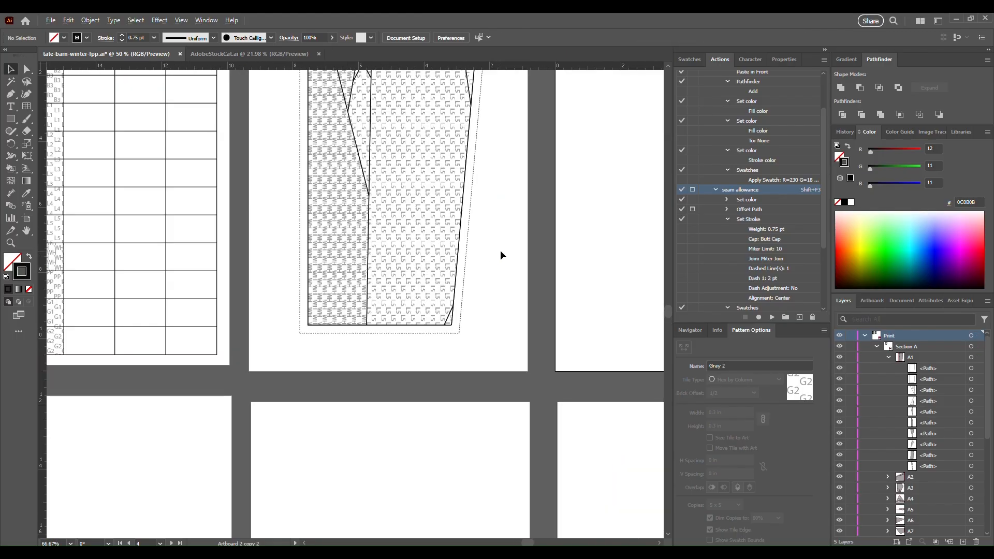
{"action": "left_click_drag", "start_coordinate": [486, 215], "coordinate": [461, 264]}
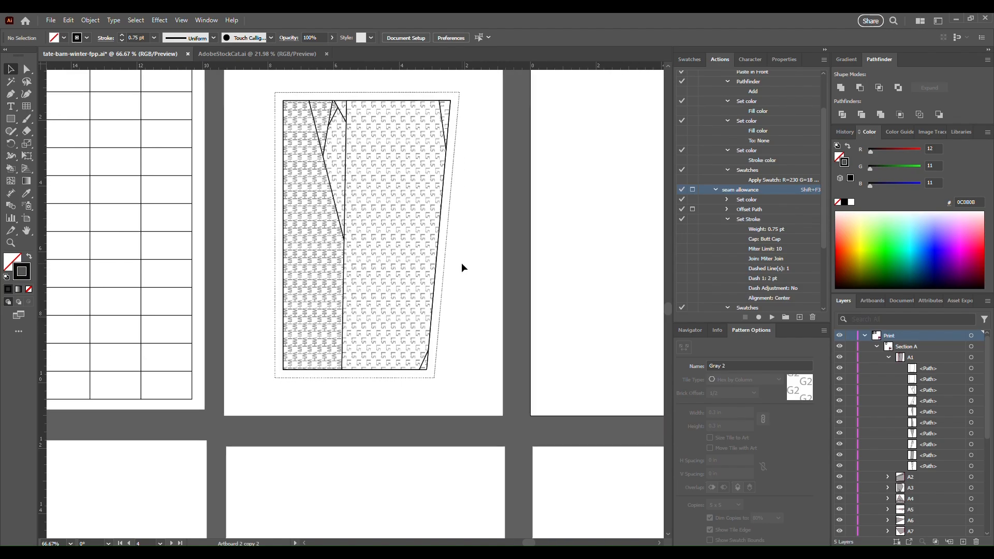
{"action": "scroll", "coordinate": [479, 266], "scroll_direction": "down", "scroll_amount": 4}
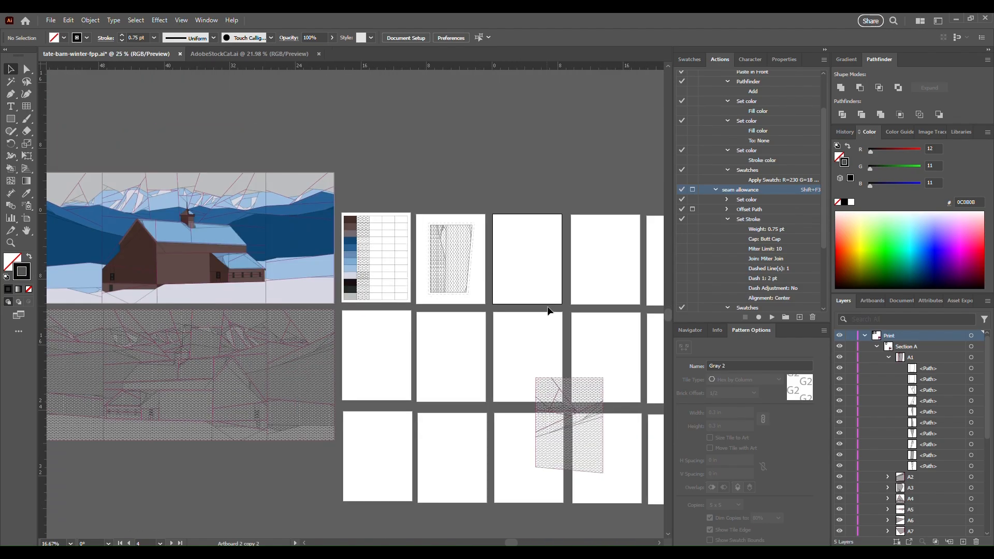
{"action": "left_click_drag", "start_coordinate": [467, 254], "coordinate": [352, 274]}
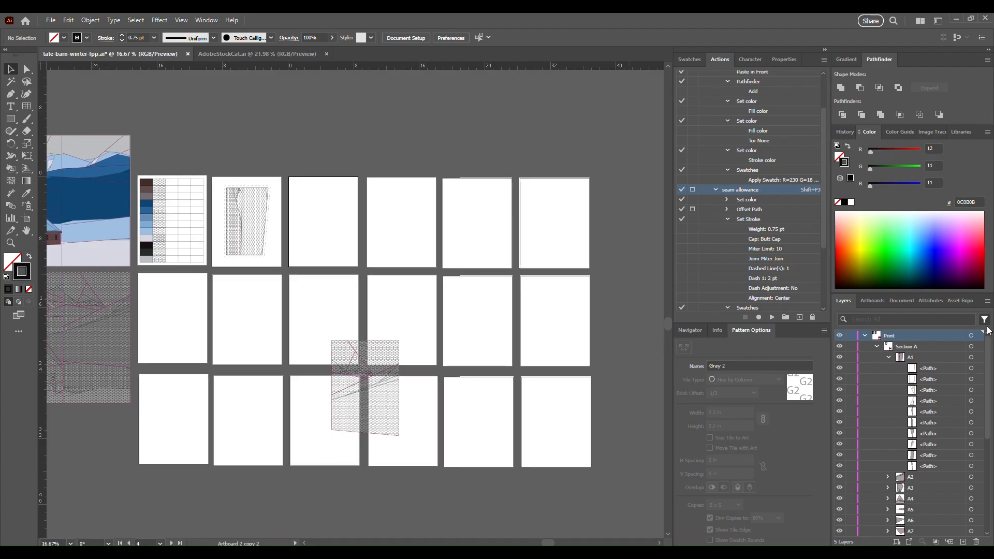
{"action": "left_click", "coordinate": [888, 358]}
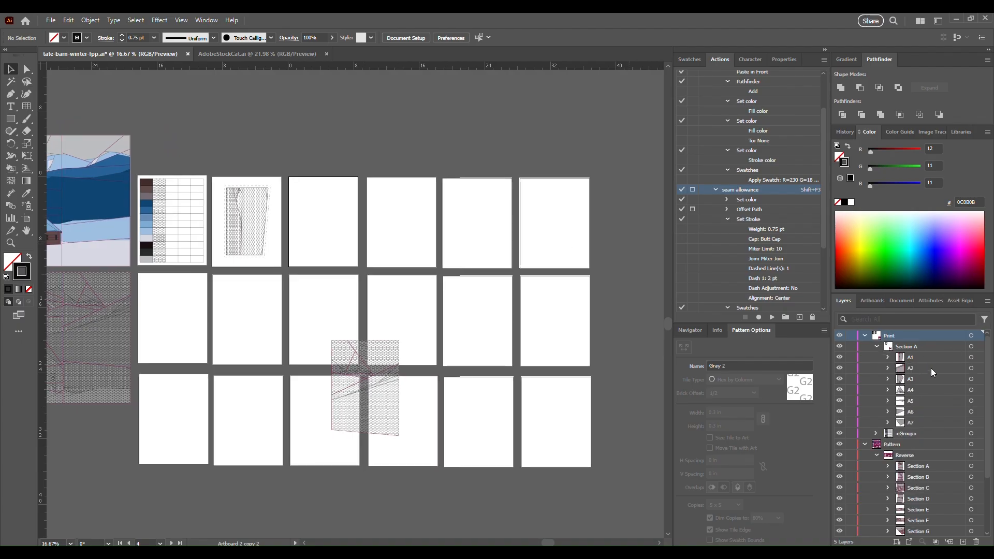
{"action": "left_click", "coordinate": [971, 369]}
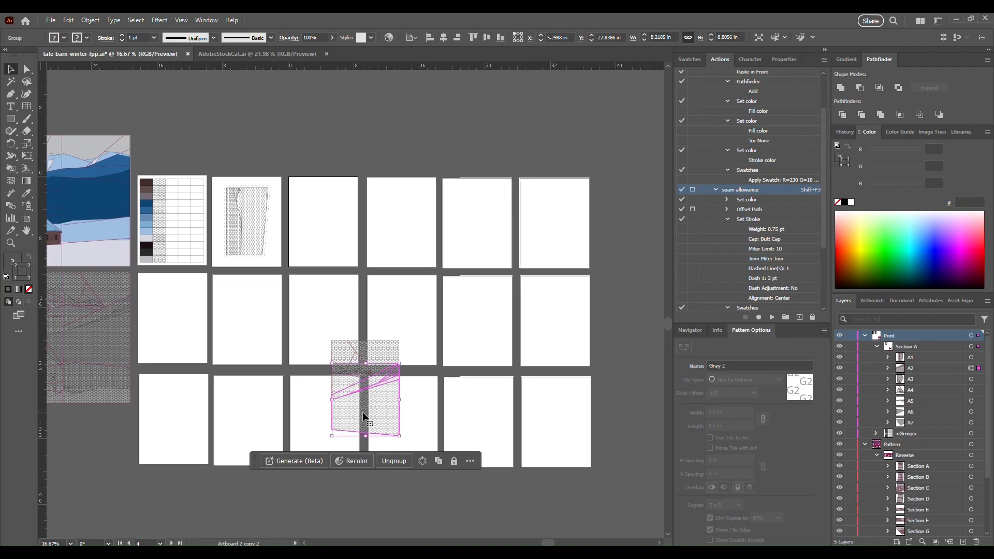
{"action": "left_click_drag", "start_coordinate": [362, 412], "coordinate": [315, 234]}
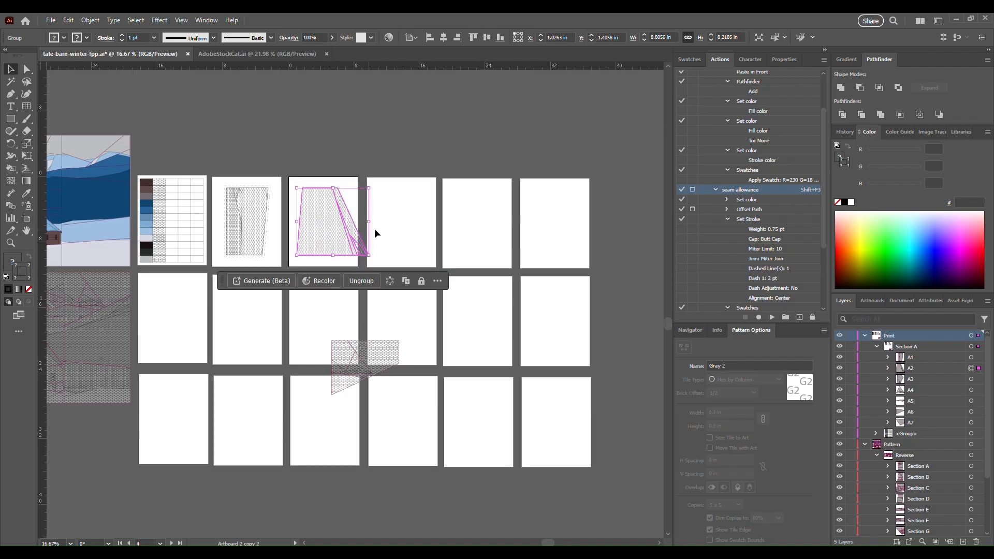
Run the seam allowance action on piece A2's outline path with a 0.25 in mitered offset.
{"action": "left_click", "coordinate": [888, 368]}
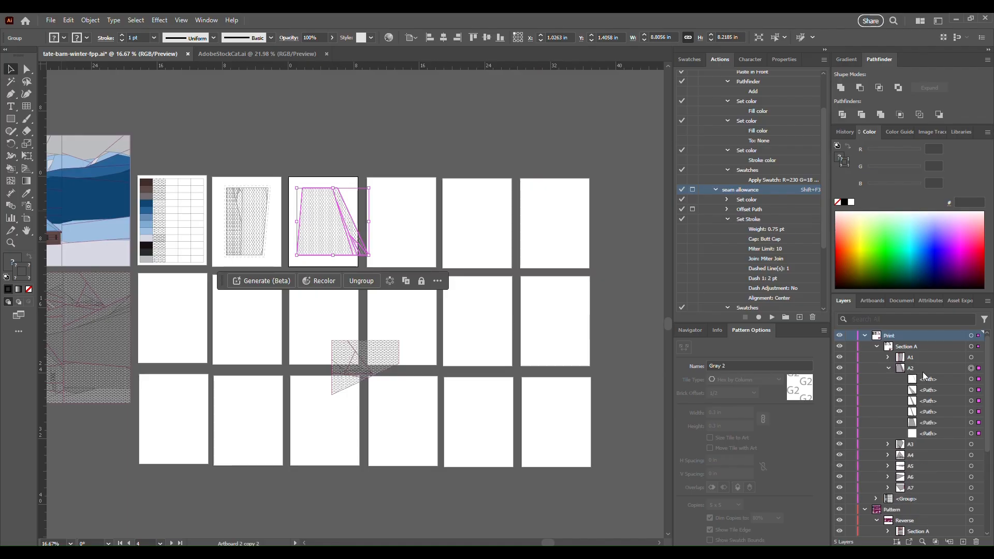
{"action": "left_click", "coordinate": [971, 379]}
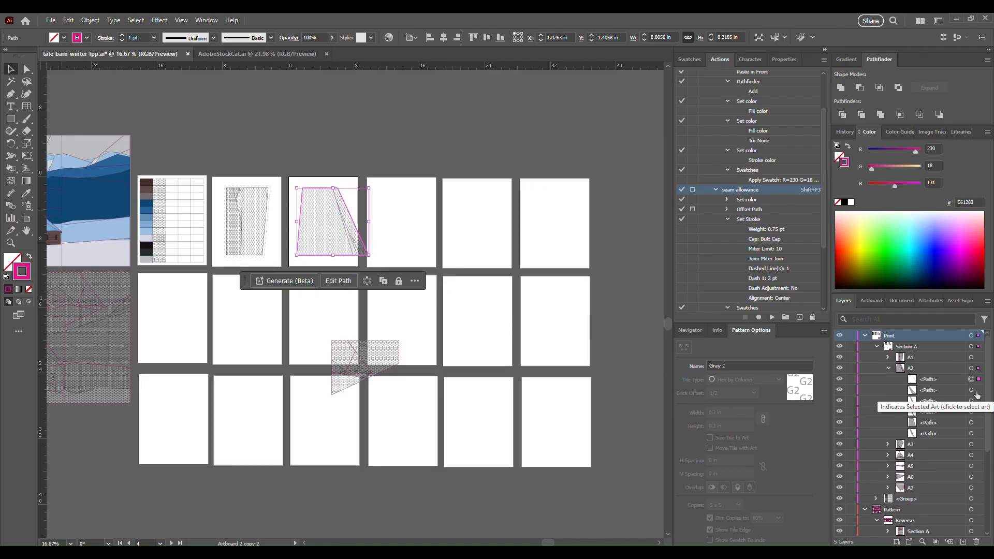
{"action": "key", "text": "shift+F3"}
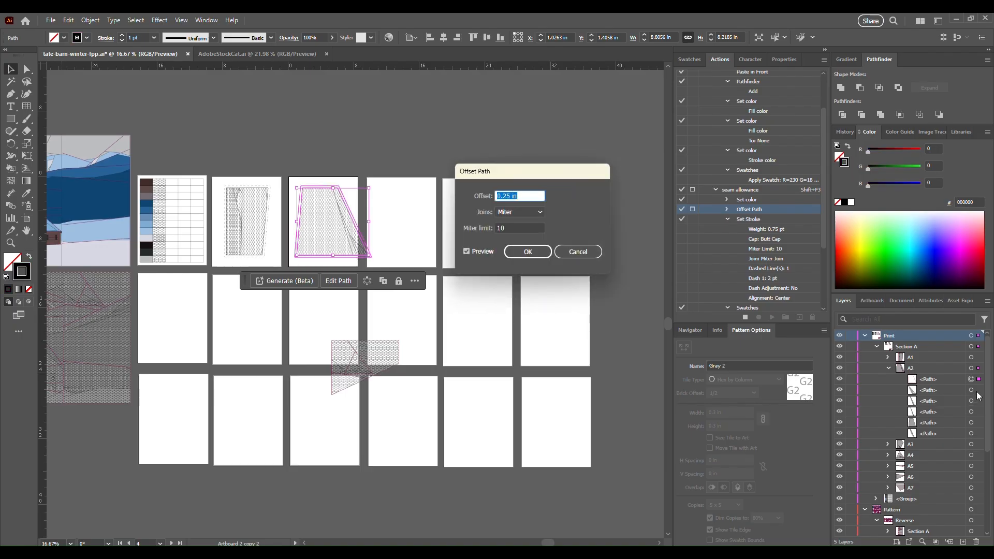
{"action": "left_click", "coordinate": [528, 252]}
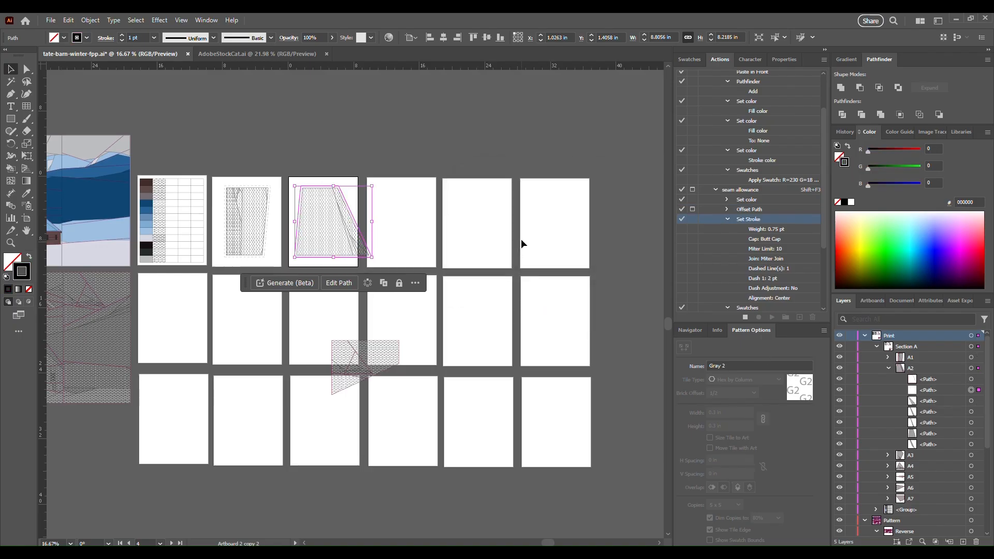
{"action": "left_click", "coordinate": [405, 221]}
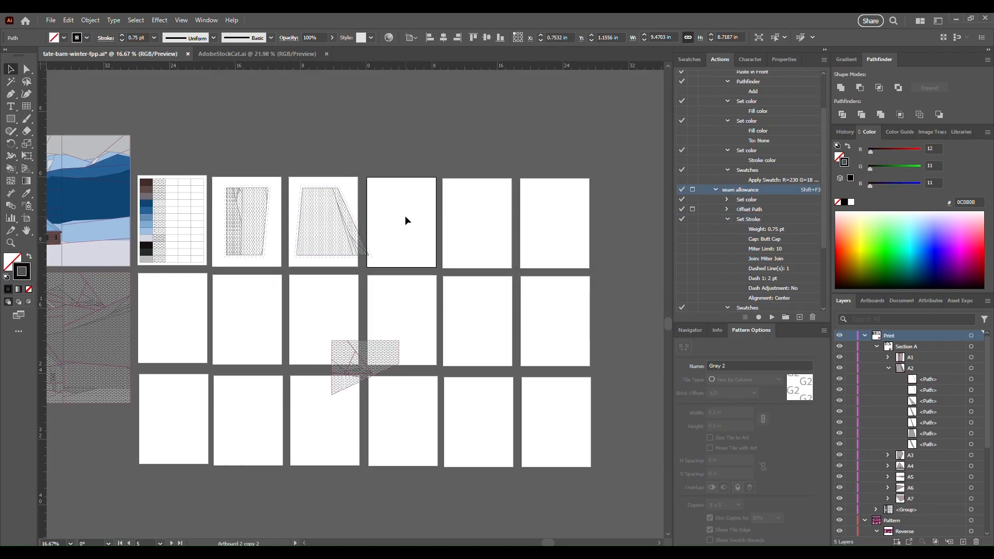
Delete the blank artboard beside piece A2's page to make room for the overhanging piece.
{"action": "scroll", "coordinate": [357, 206], "scroll_direction": "up", "scroll_amount": 5}
{"action": "scroll", "coordinate": [357, 209], "scroll_direction": "down", "scroll_amount": 5}
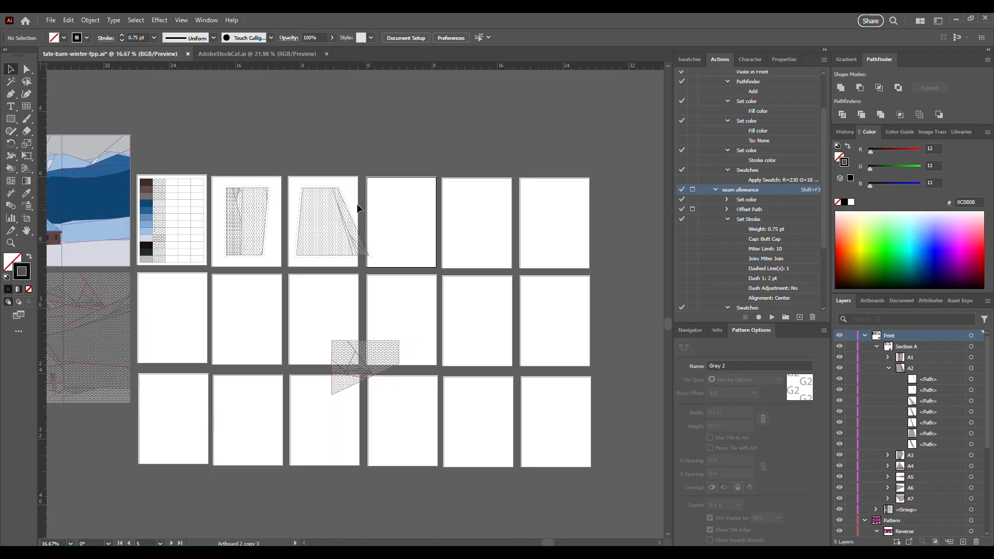
{"action": "scroll", "coordinate": [357, 205], "scroll_direction": "up", "scroll_amount": 4}
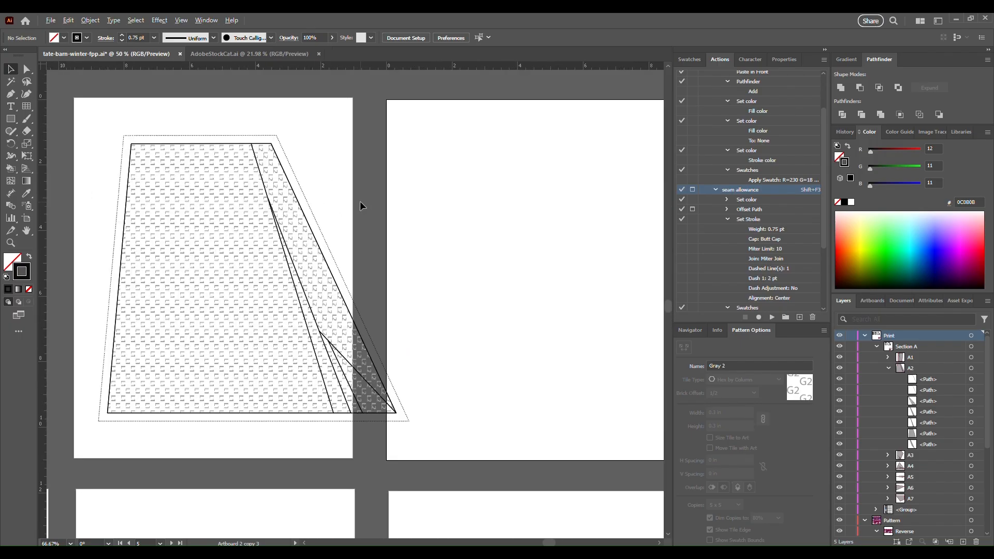
{"action": "scroll", "coordinate": [360, 206], "scroll_direction": "down", "scroll_amount": 3}
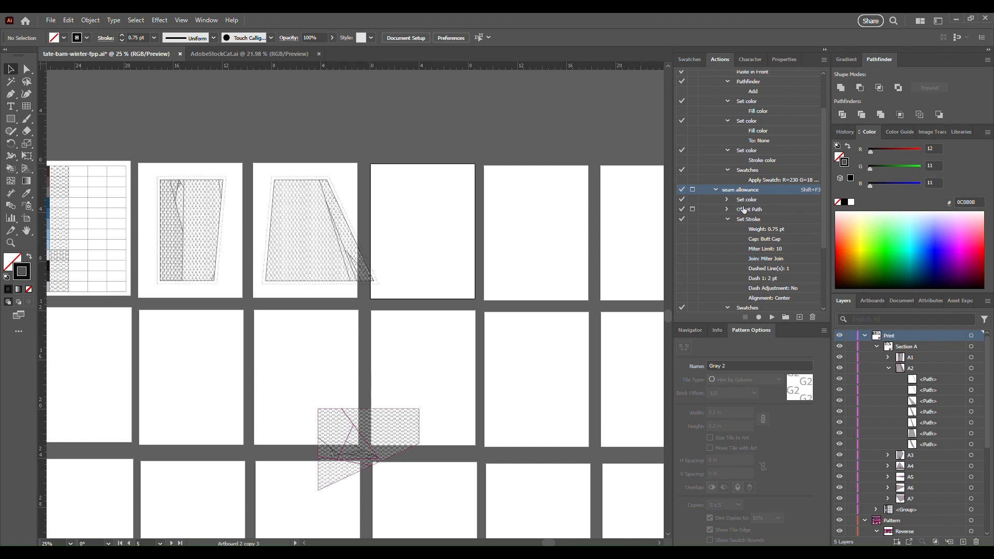
{"action": "key", "text": "shift+o"}
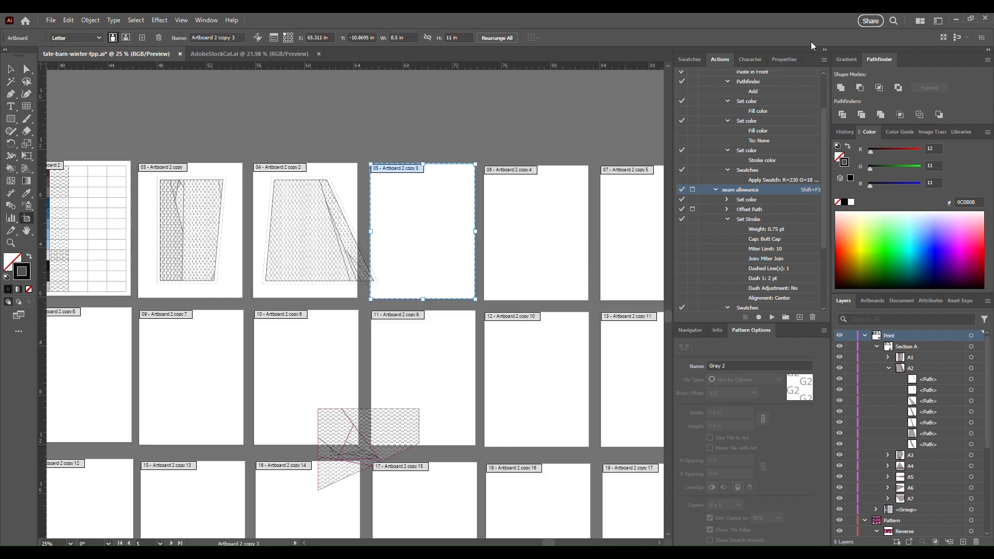
{"action": "left_click", "coordinate": [782, 59]}
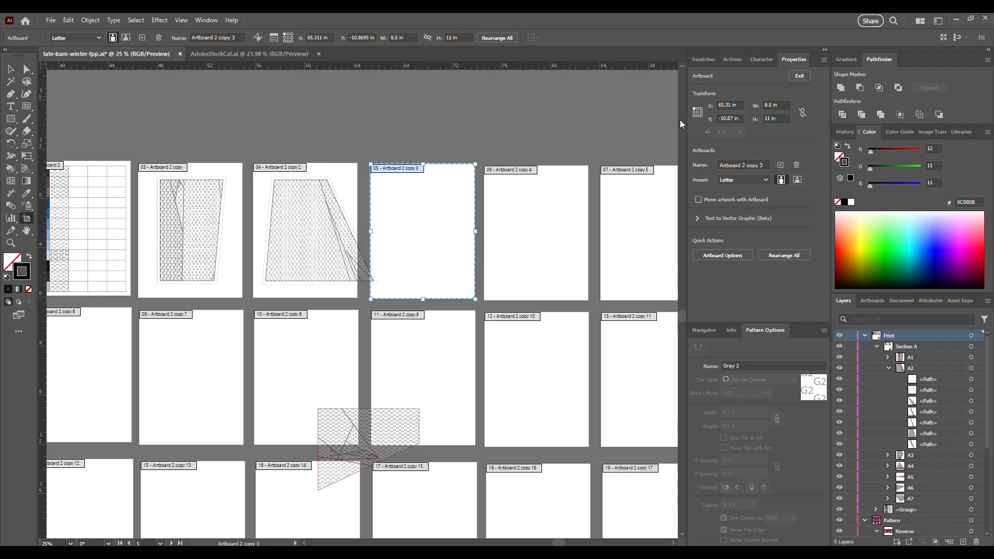
{"action": "left_click", "coordinate": [872, 301]}
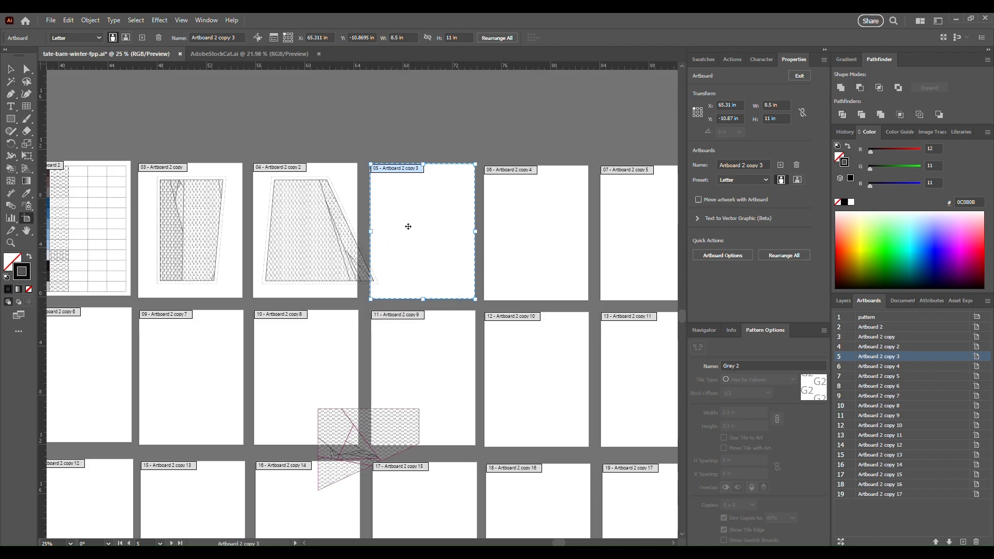
{"action": "key", "text": "Delete"}
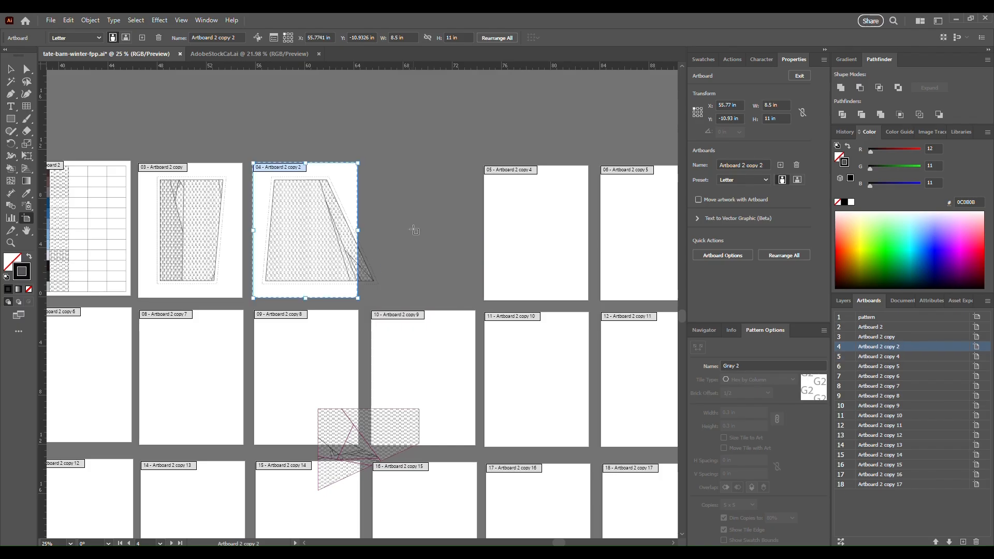
{"action": "key", "text": "Escape"}
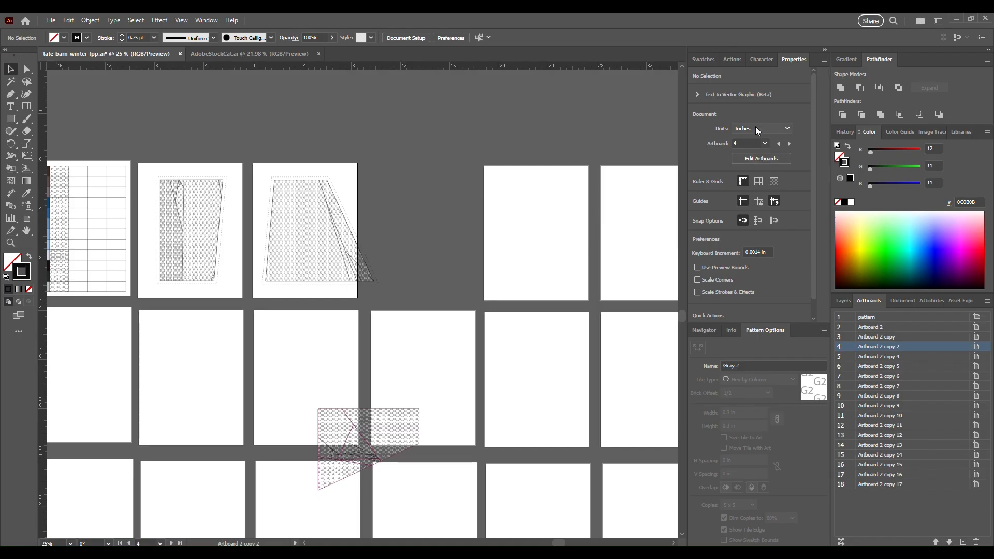
Widen piece A2's artboard to about 12 in so the whole piece and its seam allowance fit.
{"action": "left_click", "coordinate": [772, 162]}
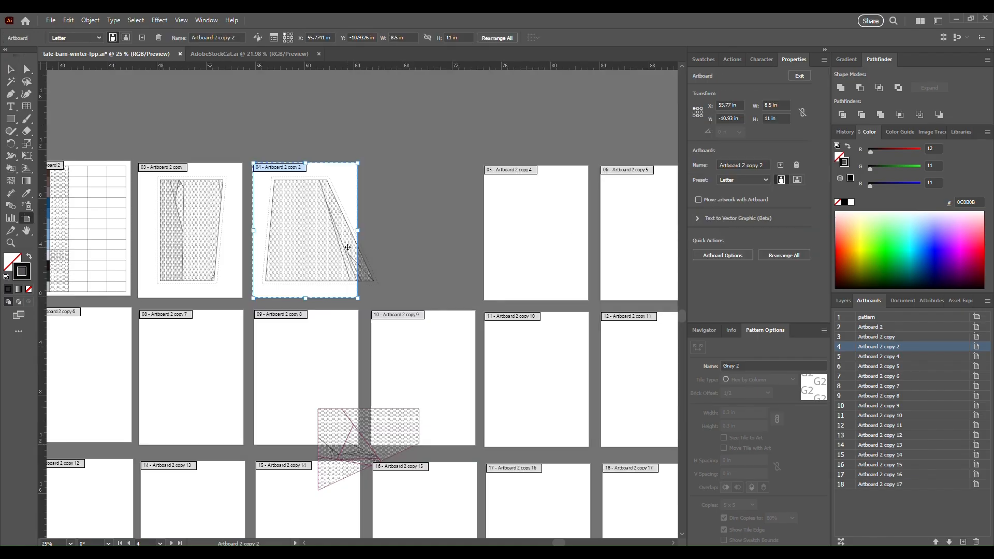
{"action": "left_click_drag", "start_coordinate": [362, 232], "coordinate": [402, 230]}
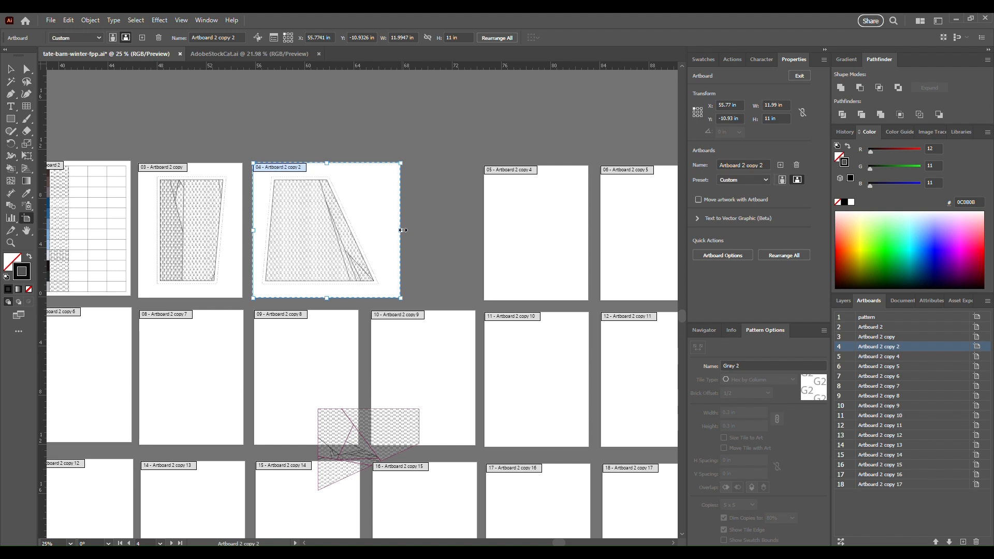
{"action": "left_click", "coordinate": [800, 76]}
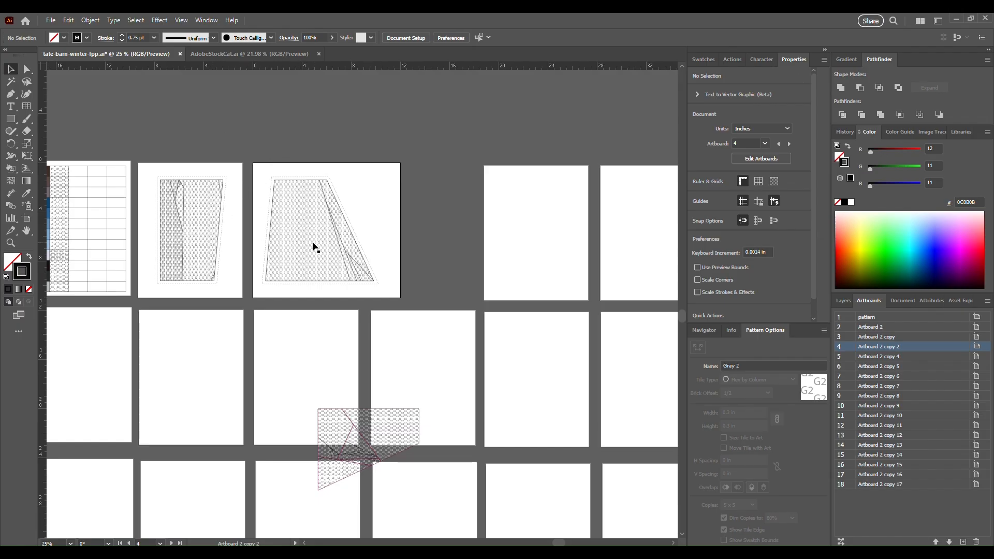
Move piece A3 of Section A onto the upper part of the next blank page after A2's.
{"action": "left_click", "coordinate": [847, 300]}
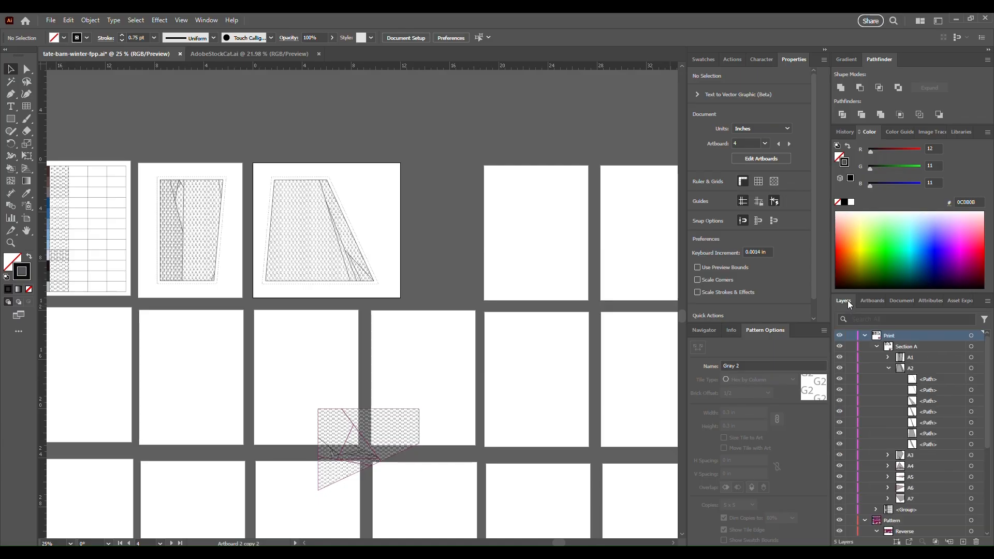
{"action": "left_click", "coordinate": [888, 368]}
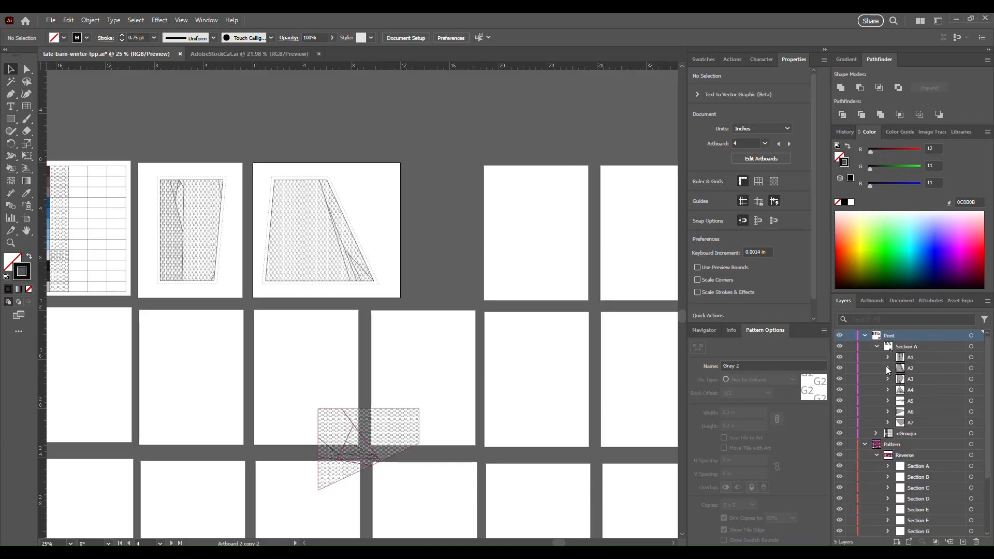
{"action": "left_click", "coordinate": [971, 380]}
{"action": "left_click_drag", "start_coordinate": [337, 429], "coordinate": [527, 247]}
{"action": "left_click_drag", "start_coordinate": [519, 206], "coordinate": [519, 198]}
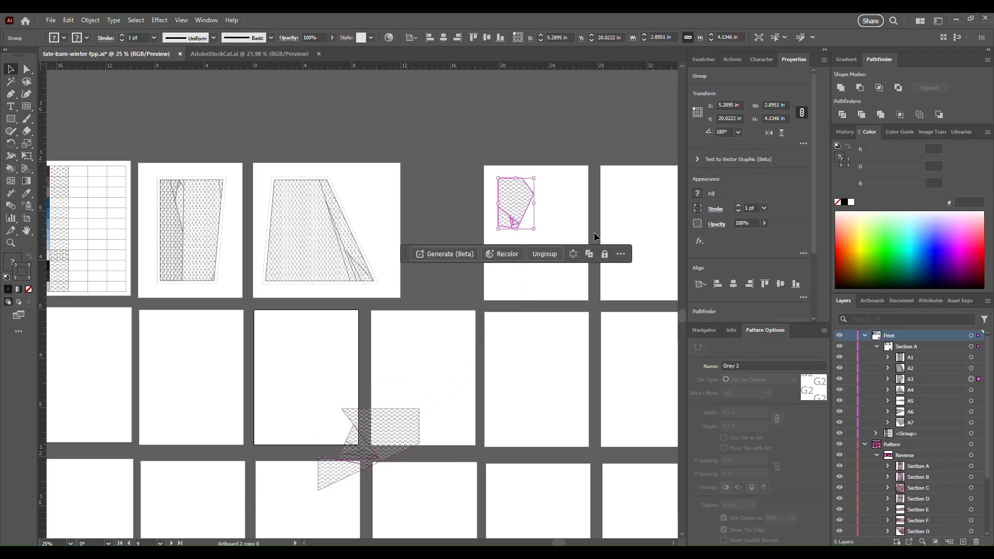
Move pieces A4 and A5 onto the same page, stacked below piece A3.
{"action": "left_click", "coordinate": [971, 390]}
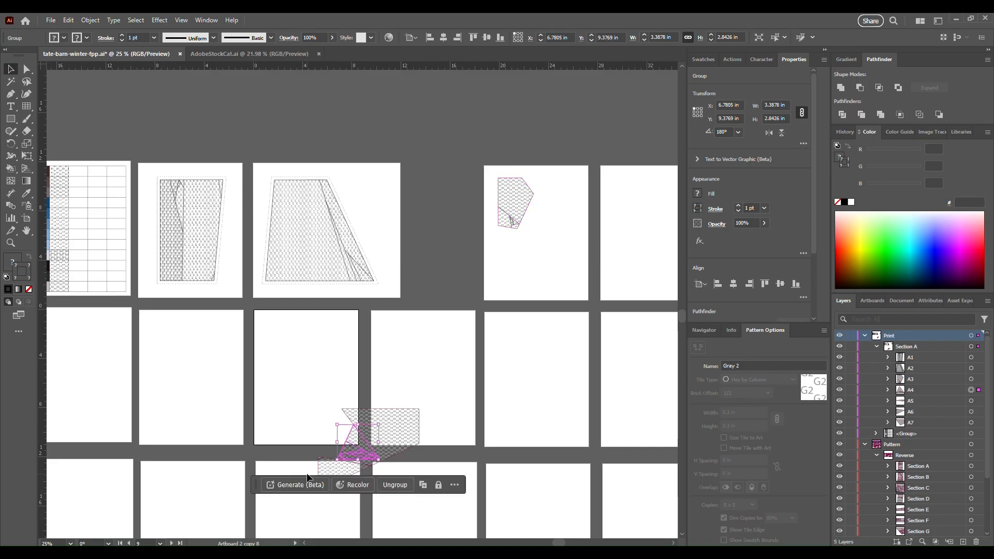
{"action": "left_click_drag", "start_coordinate": [364, 447], "coordinate": [538, 269]}
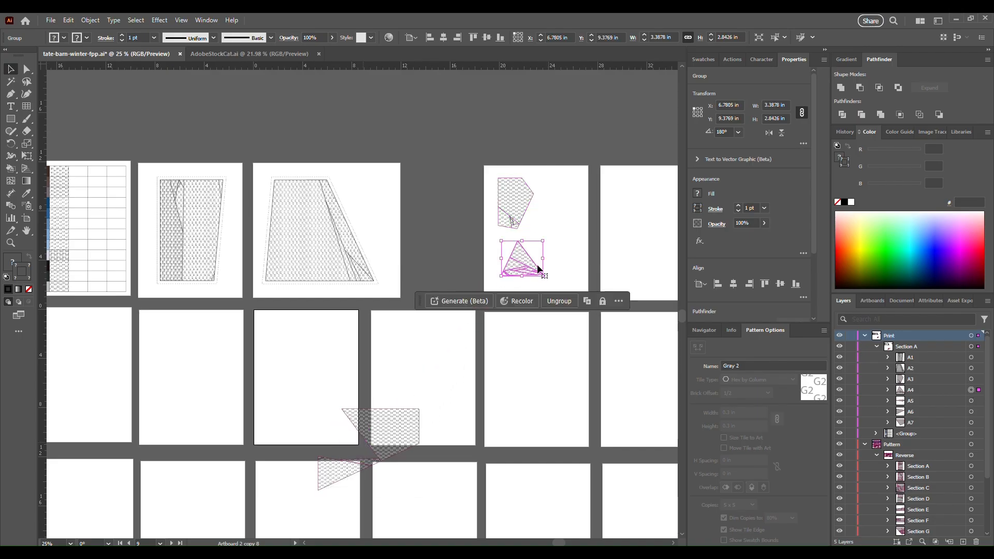
{"action": "left_click", "coordinate": [971, 401]}
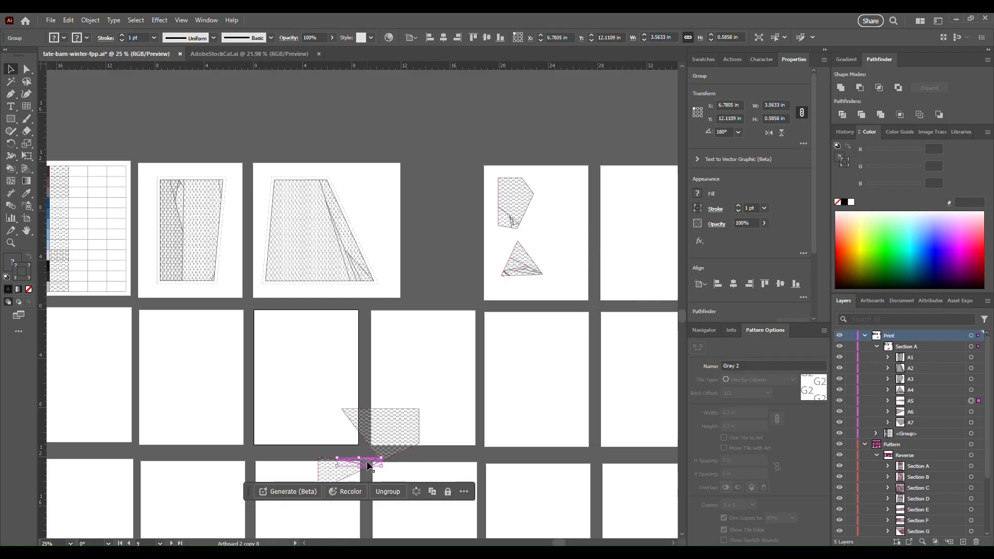
{"action": "left_click_drag", "start_coordinate": [368, 466], "coordinate": [552, 285]}
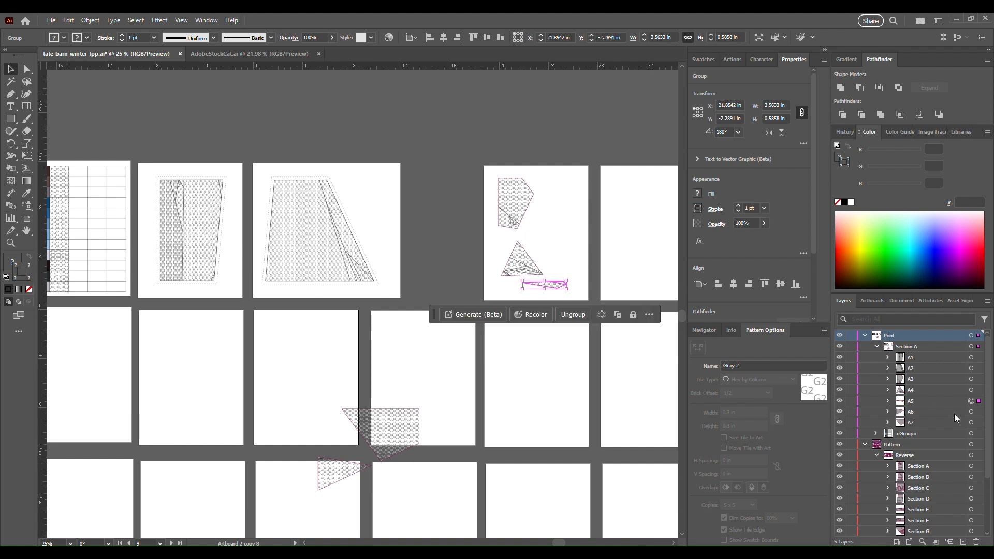
Move piece A6 onto the page beside piece A3 and rotate it 90° counterclockwise to fit.
{"action": "left_click", "coordinate": [971, 412]}
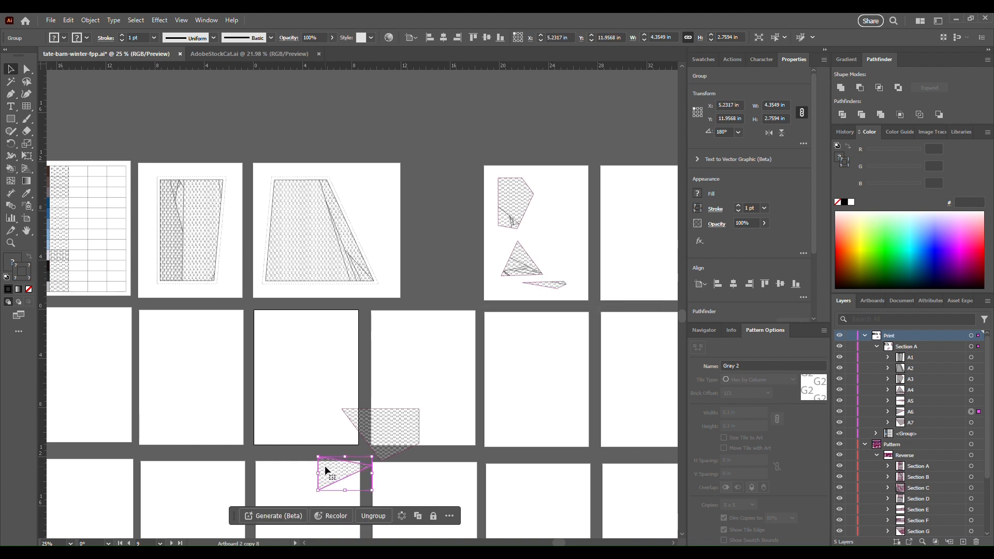
{"action": "left_click_drag", "start_coordinate": [325, 465], "coordinate": [552, 236]}
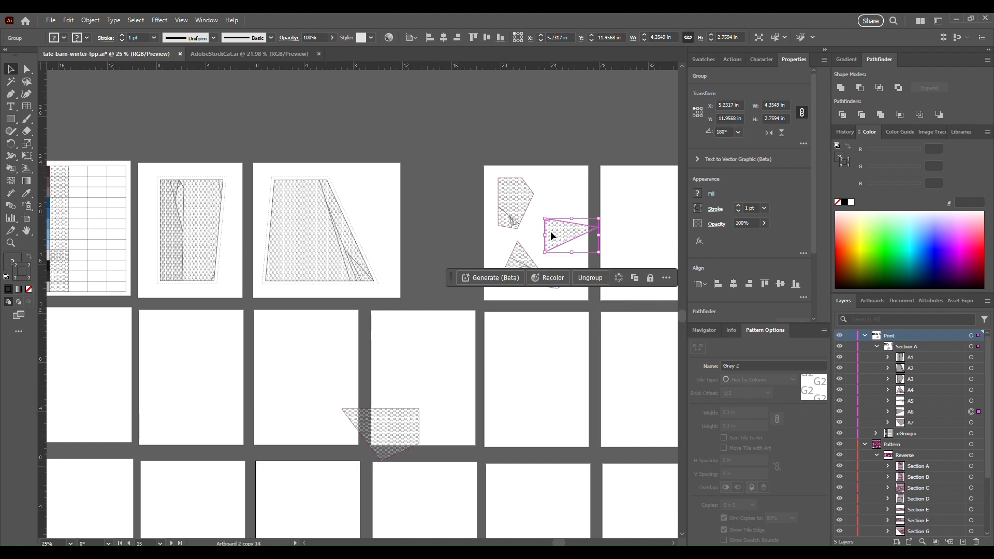
{"action": "left_click_drag", "start_coordinate": [602, 257], "coordinate": [590, 204]}
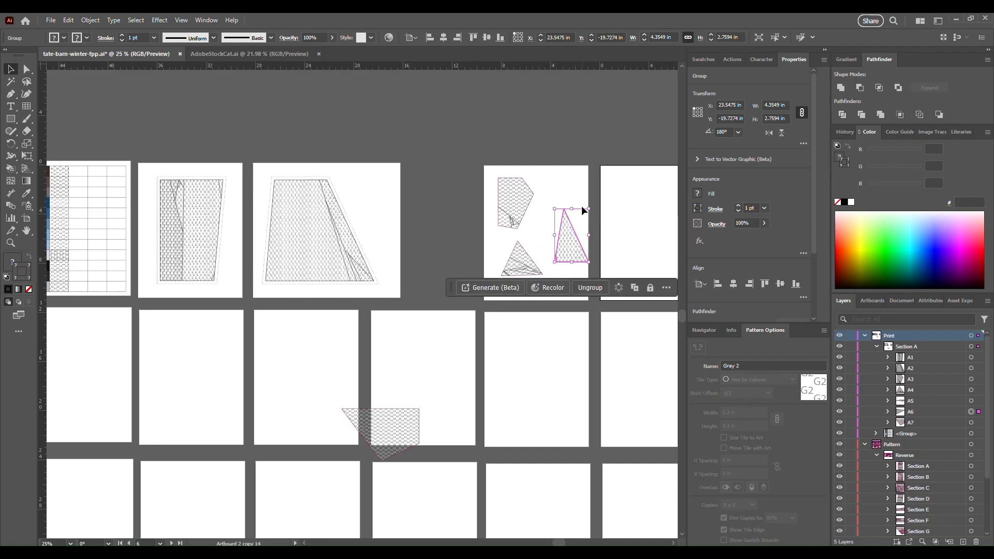
{"action": "left_click", "coordinate": [569, 249]}
{"action": "mouse_move", "coordinate": [538, 238]}
{"action": "left_mouse_down"}
{"action": "mouse_move", "coordinate": [553, 228]}
{"action": "mouse_move", "coordinate": [550, 240]}
{"action": "left_mouse_up"}
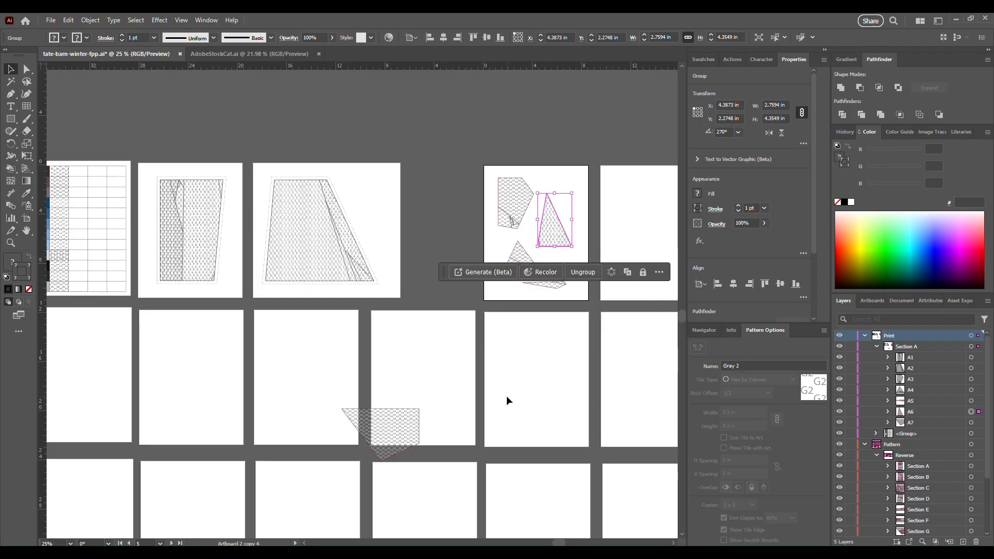
Move piece A7 onto the blank page following the one that holds pieces A3 to A6.
{"action": "left_click", "coordinate": [971, 423]}
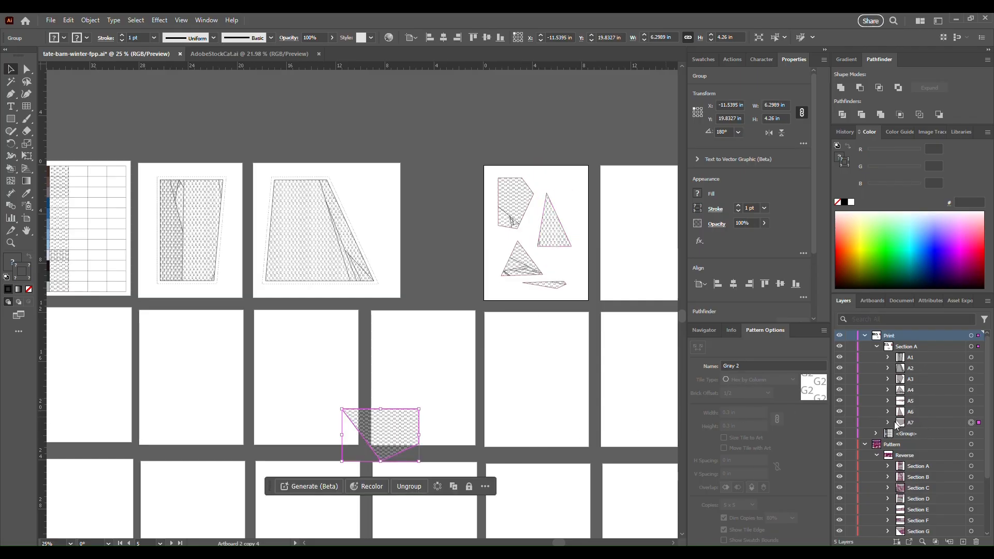
{"action": "left_click", "coordinate": [888, 423]}
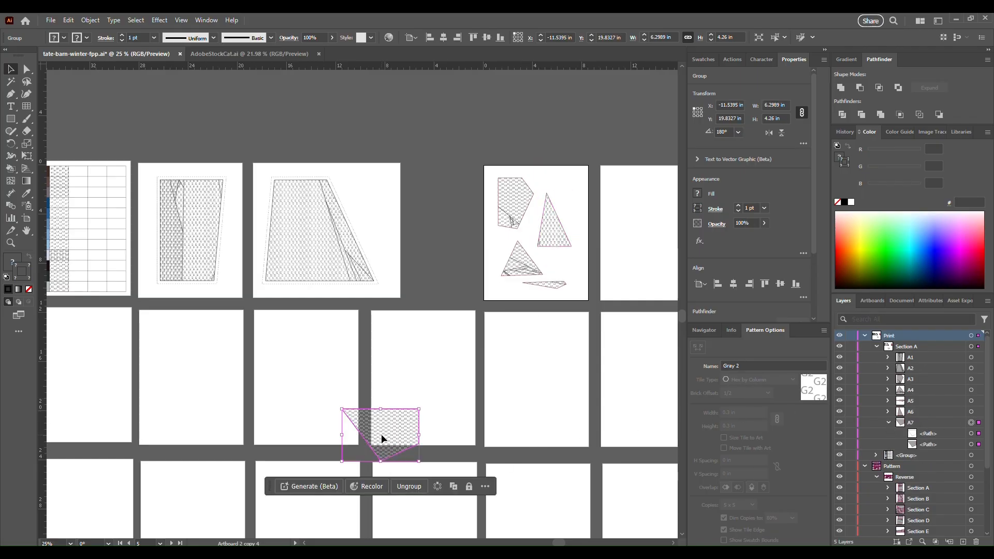
{"action": "left_click_drag", "start_coordinate": [381, 438], "coordinate": [622, 267]}
{"action": "left_click_drag", "start_coordinate": [605, 342], "coordinate": [478, 367]}
{"action": "left_click_drag", "start_coordinate": [514, 290], "coordinate": [542, 234]}
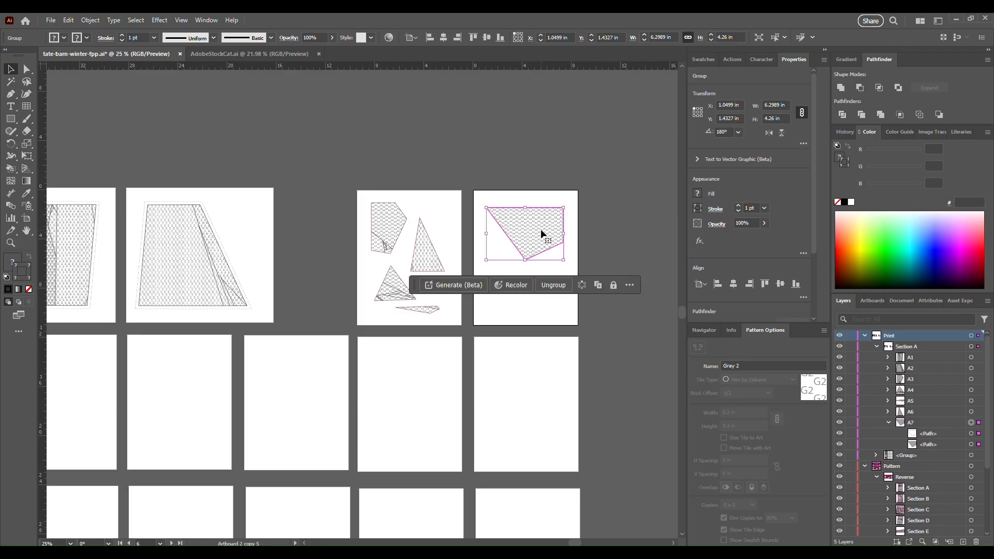
Expand the groups of pieces A3 through A7 in the layer list to expose their individual paths.
{"action": "left_click", "coordinate": [887, 379]}
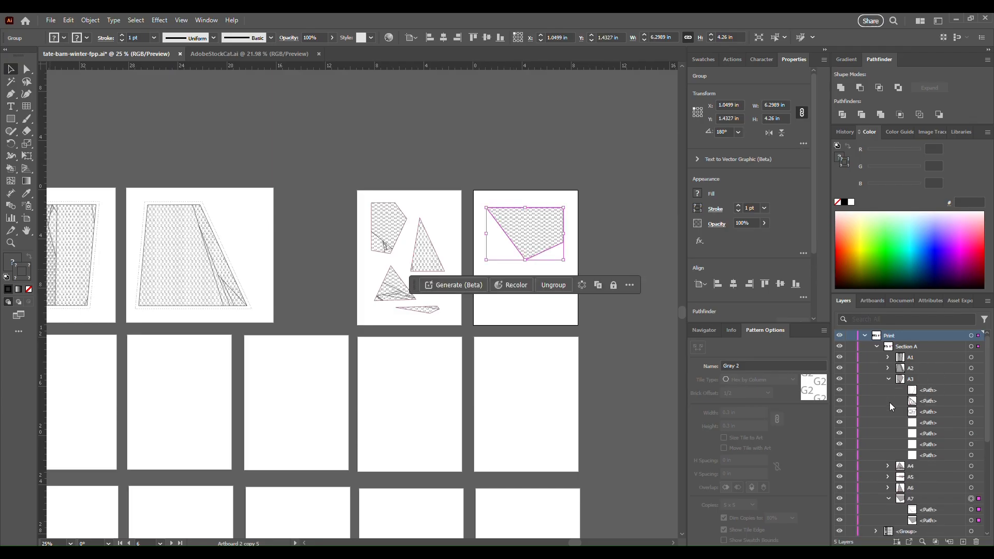
{"action": "left_click", "coordinate": [889, 467]}
{"action": "scroll", "coordinate": [886, 475], "scroll_direction": "down", "scroll_amount": 2}
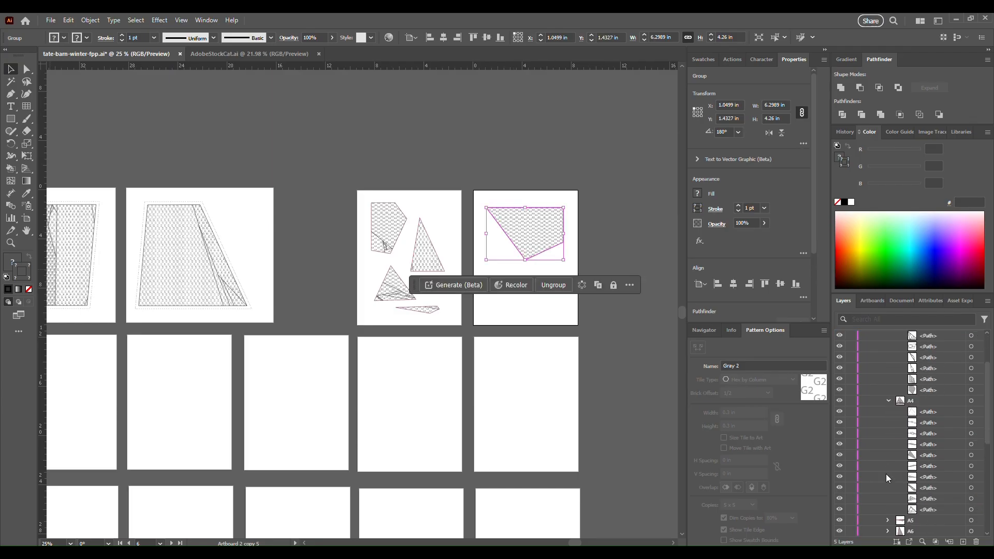
{"action": "scroll", "coordinate": [883, 501], "scroll_direction": "down", "scroll_amount": 2}
{"action": "left_click", "coordinate": [888, 456]}
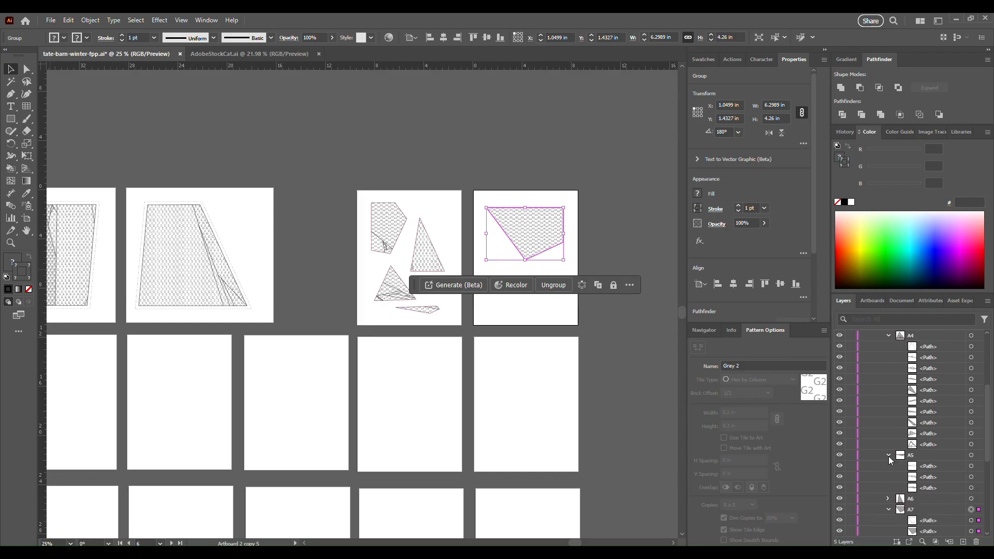
{"action": "scroll", "coordinate": [888, 454], "scroll_direction": "down", "scroll_amount": 2}
{"action": "left_click", "coordinate": [888, 433]}
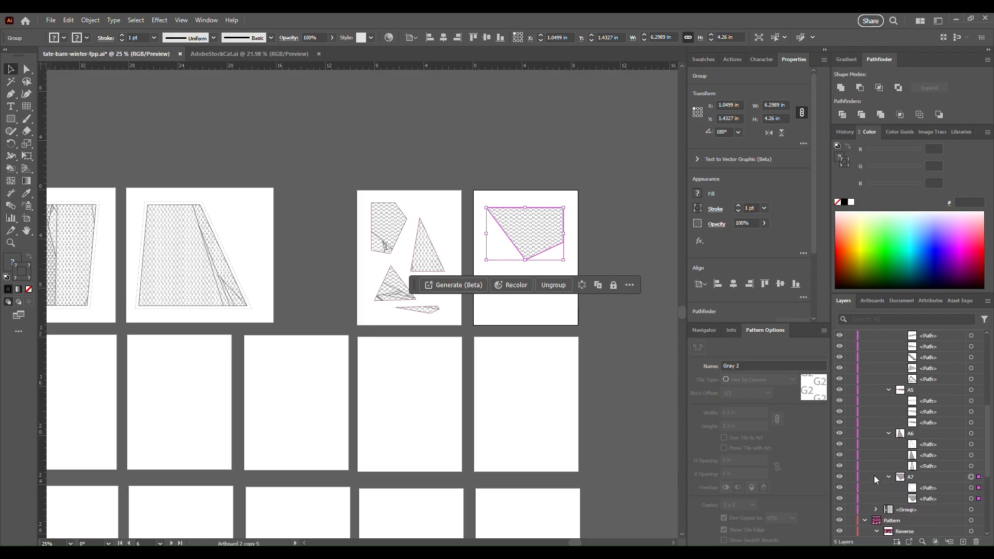
{"action": "left_click", "coordinate": [889, 478]}
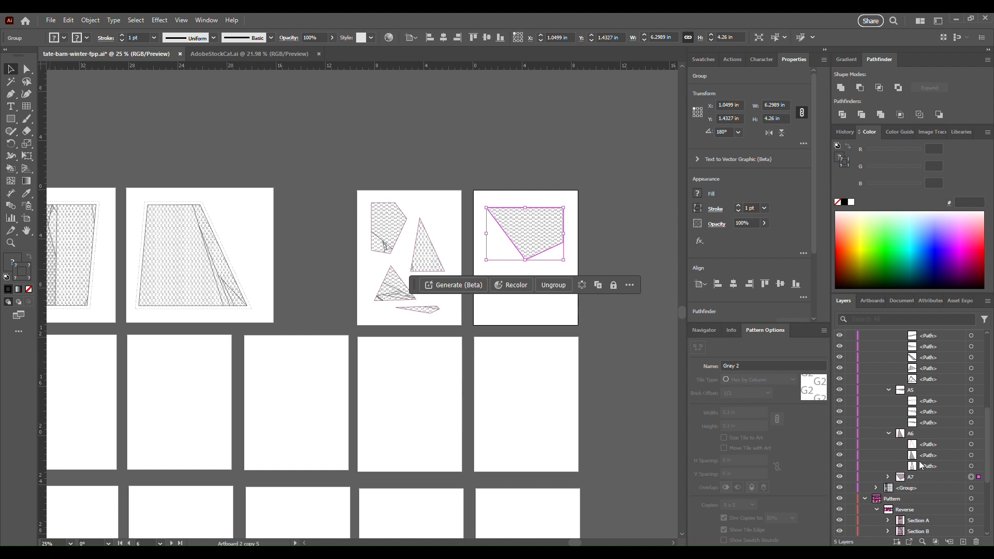
{"action": "left_click", "coordinate": [888, 478]}
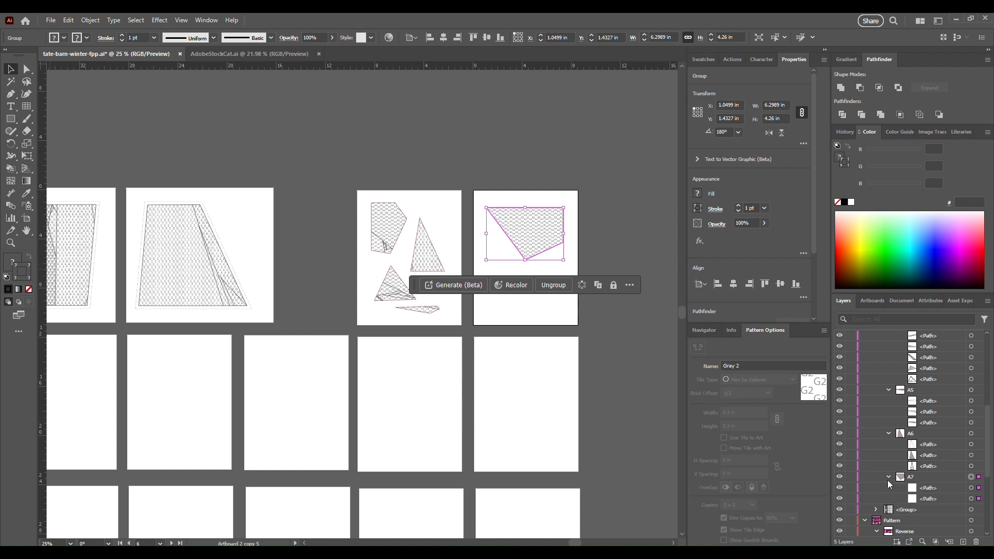
Offset the outer outlines of pieces A3 to A7 by 0.25 in with miter joins, styling the offsets as dashed 0.75 pt lines.
{"action": "left_click", "coordinate": [971, 488]}
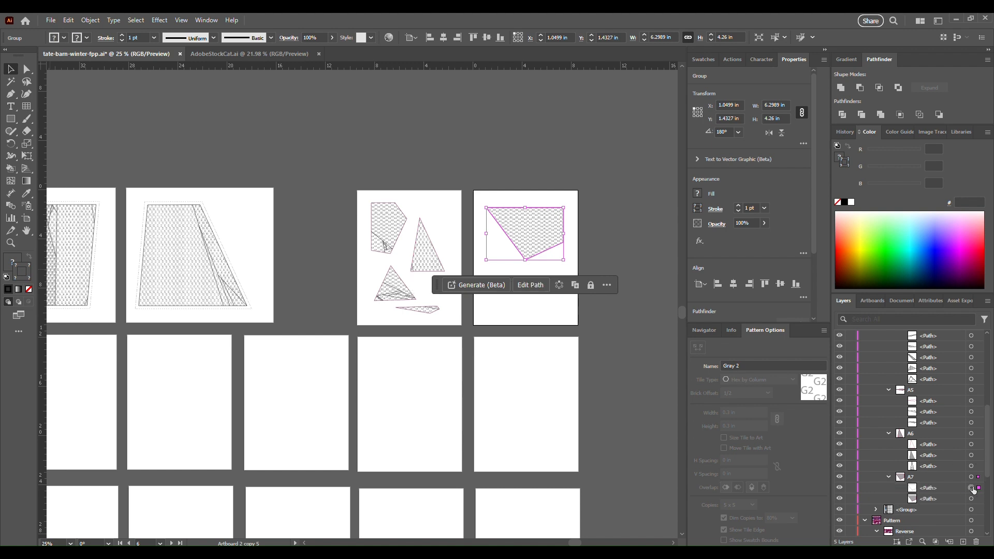
{"action": "left_click", "coordinate": [972, 445], "text": "shift"}
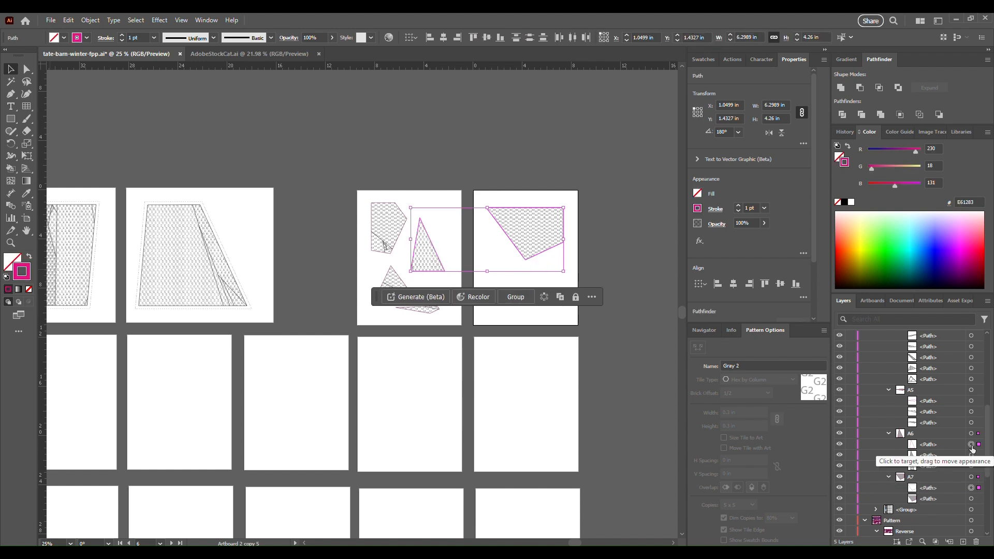
{"action": "left_click", "coordinate": [971, 401], "text": "shift"}
{"action": "scroll", "coordinate": [979, 404], "scroll_direction": "up", "scroll_amount": 2}
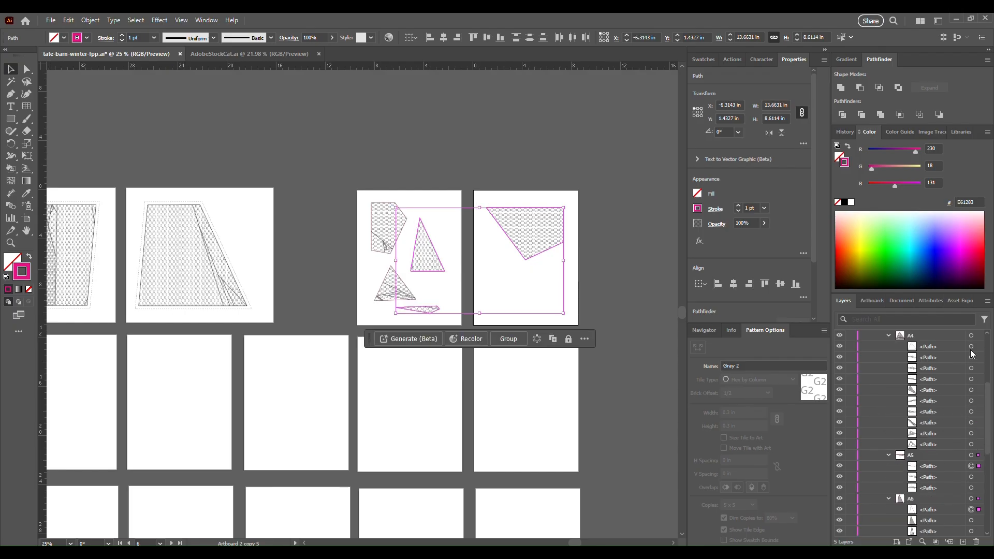
{"action": "left_click", "coordinate": [971, 348], "text": "shift"}
{"action": "scroll", "coordinate": [972, 363], "scroll_direction": "up", "scroll_amount": 5}
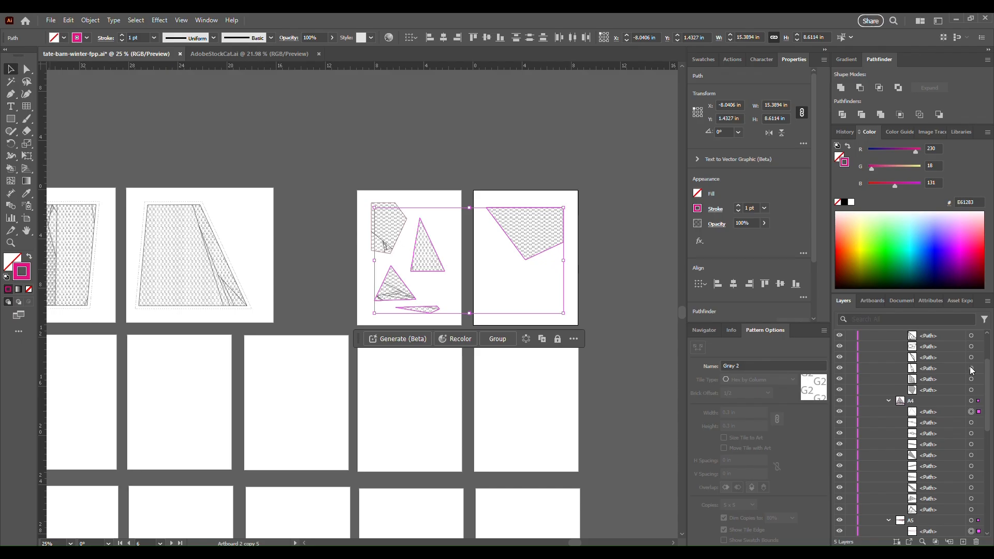
{"action": "left_click", "coordinate": [972, 391], "text": "shift"}
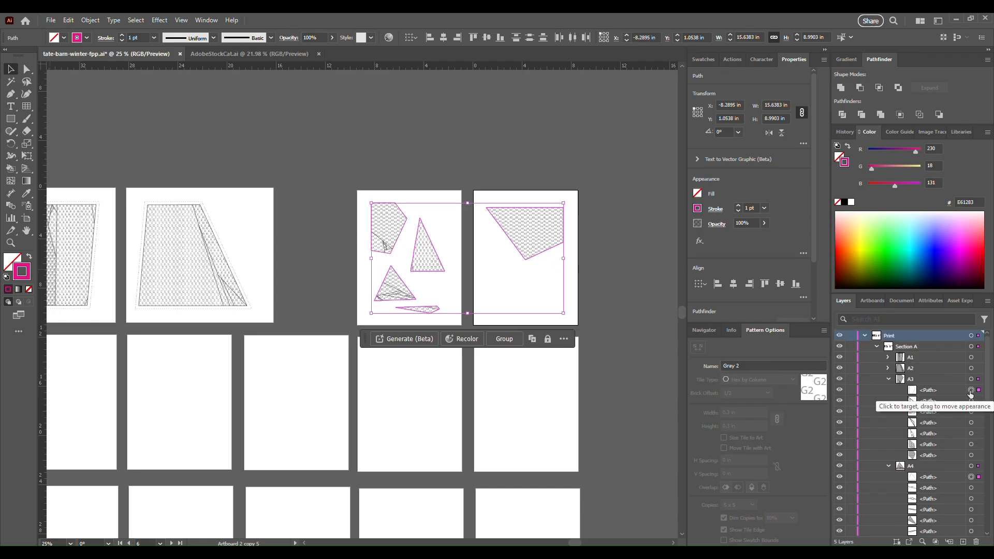
{"action": "key", "text": "F2"}
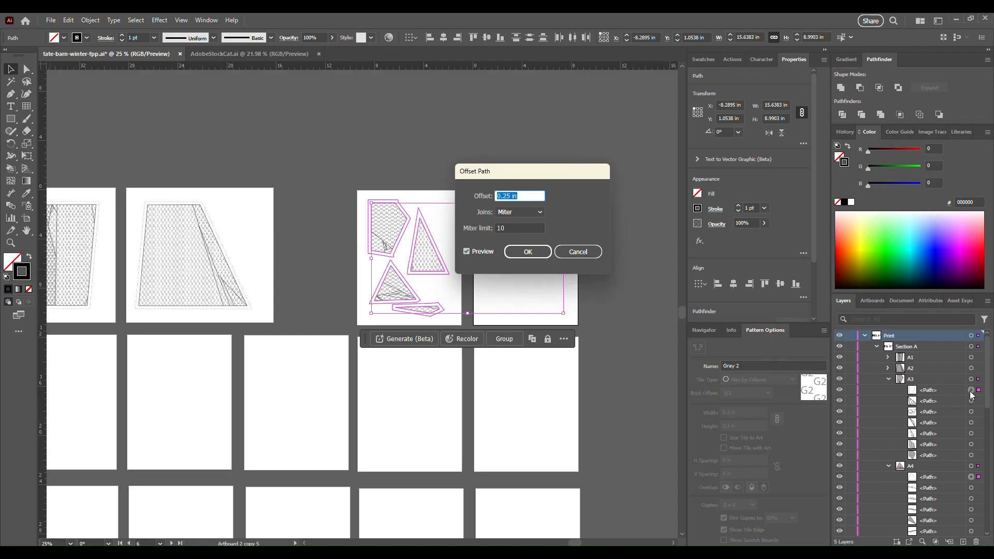
{"action": "left_click", "coordinate": [527, 255]}
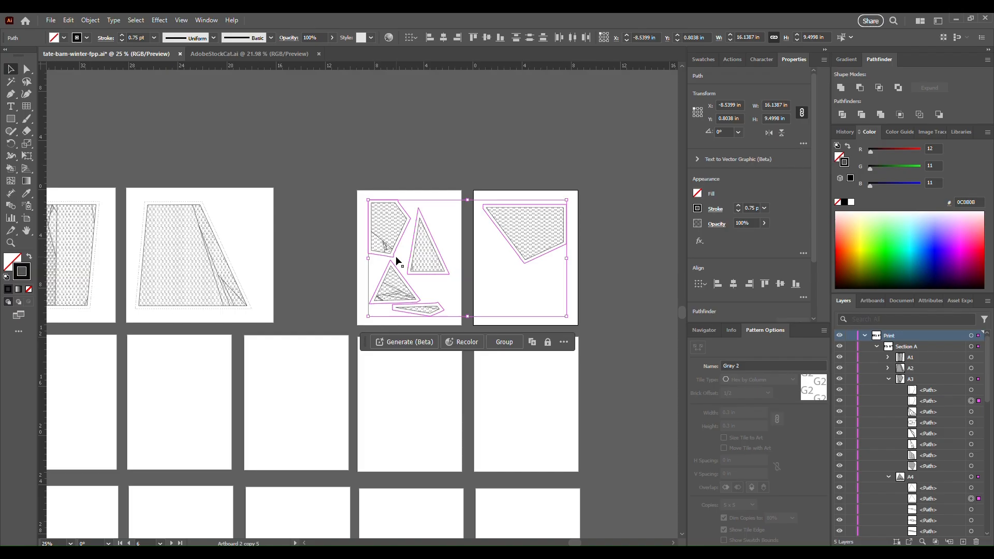
Pull in the protruding upper-right corner point of piece A3's dashed seam allowance to line up with the adjoining slanted edge.
{"action": "scroll", "coordinate": [452, 316], "scroll_direction": "up", "scroll_amount": 3}
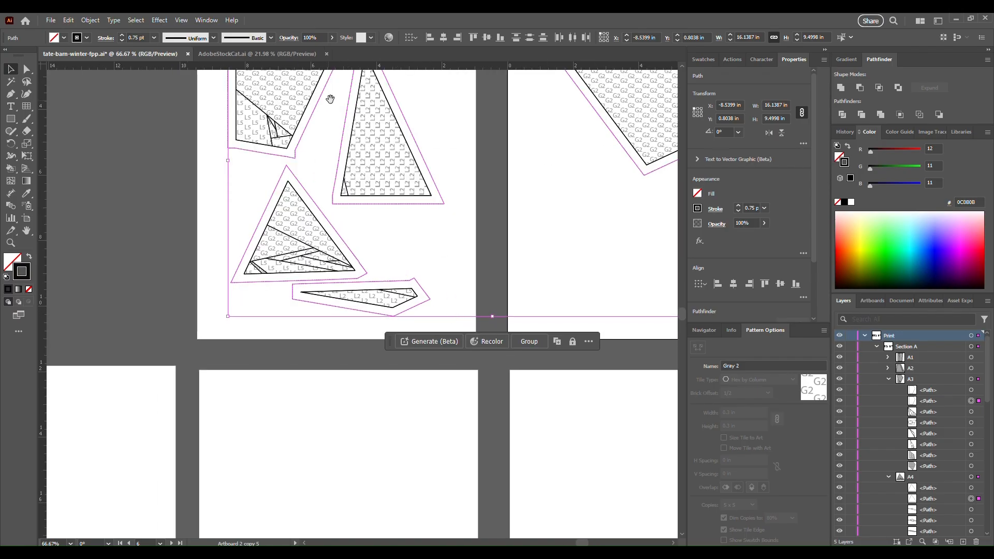
{"action": "left_click_drag", "start_coordinate": [333, 97], "coordinate": [458, 382]}
{"action": "scroll", "coordinate": [451, 294], "scroll_direction": "up", "scroll_amount": 3}
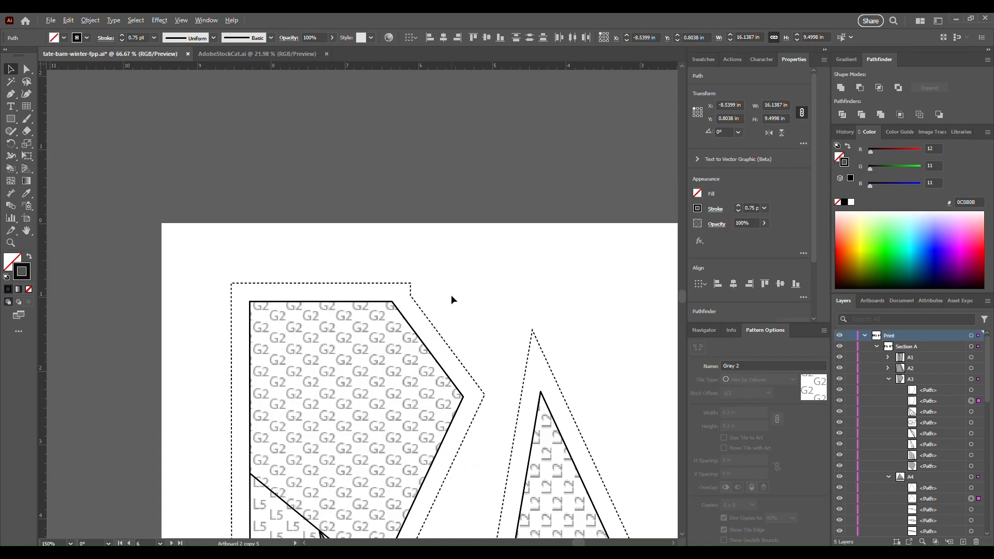
{"action": "key", "text": "a"}
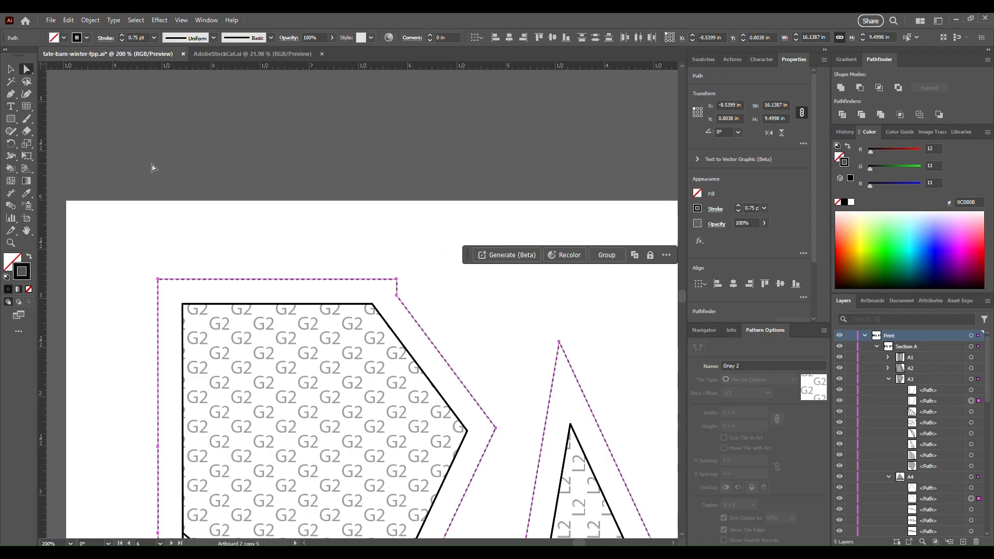
{"action": "left_click", "coordinate": [186, 229]}
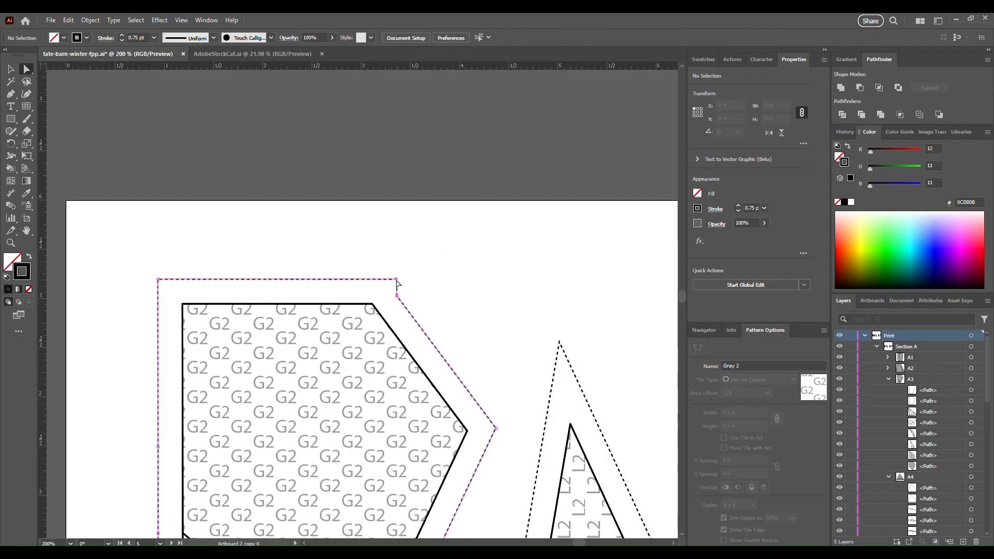
{"action": "left_click_drag", "start_coordinate": [396, 280], "coordinate": [383, 278]}
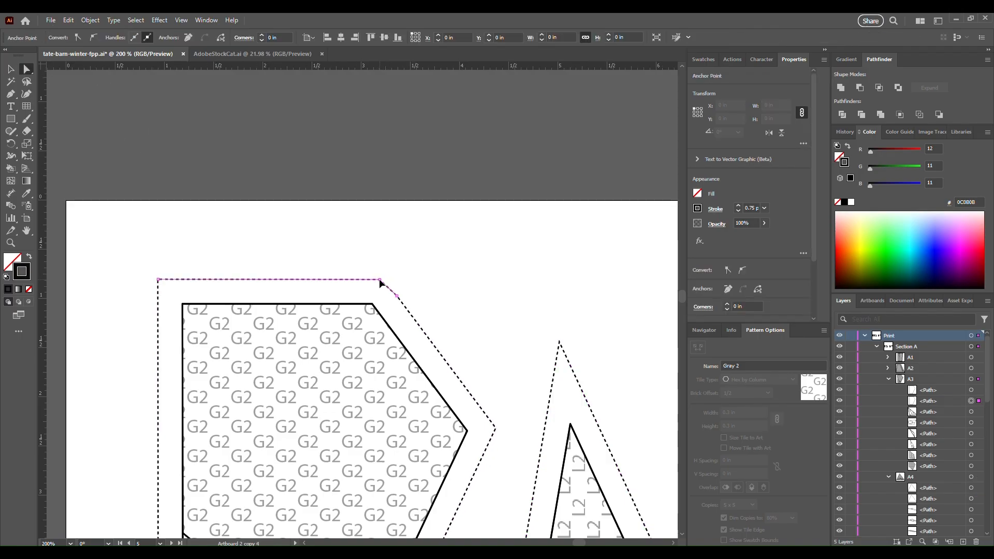
Reposition the two lower corner points of piece A3's seam allowance so both corners come to clean points.
{"action": "scroll", "coordinate": [433, 305], "scroll_direction": "down", "scroll_amount": 10}
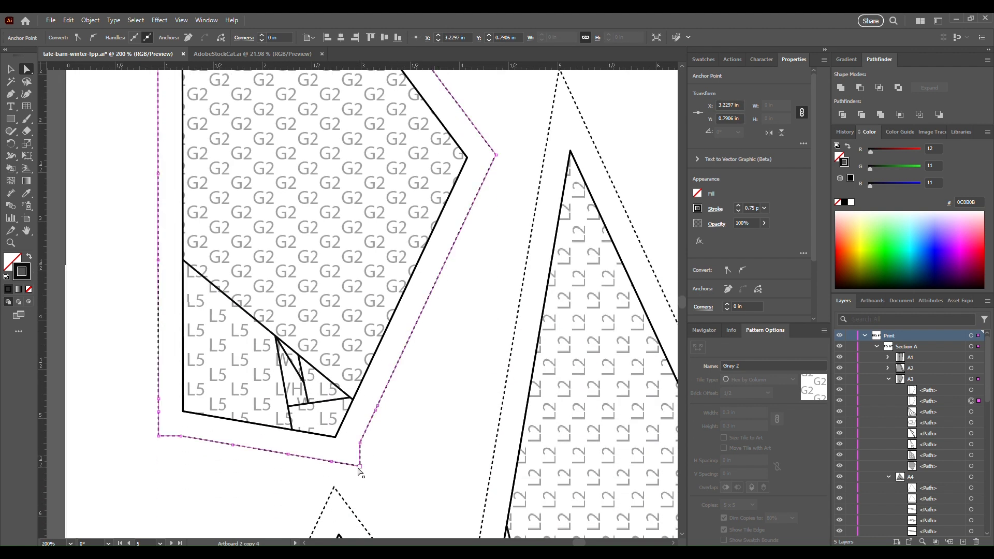
{"action": "left_click", "coordinate": [360, 466]}
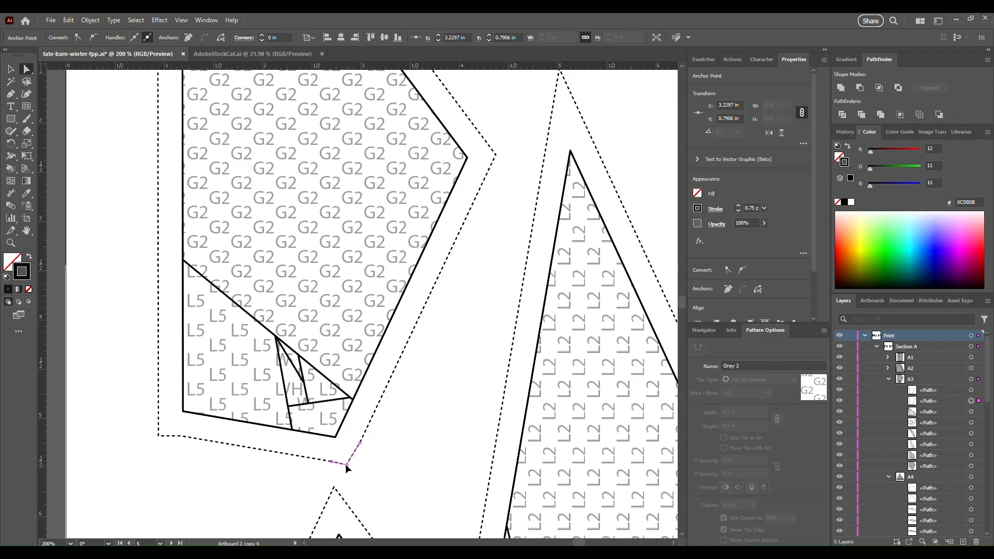
{"action": "left_click", "coordinate": [346, 464]}
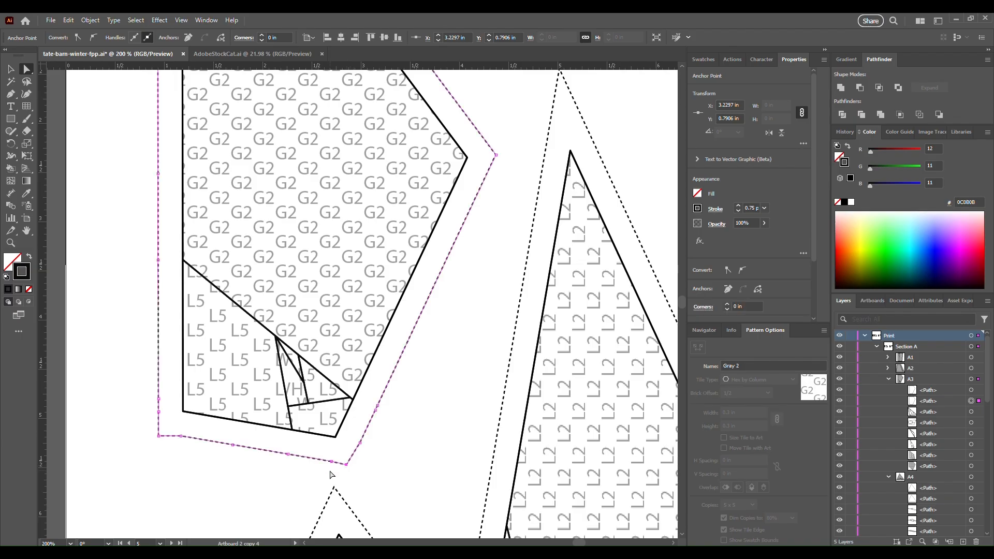
{"action": "left_click", "coordinate": [159, 438]}
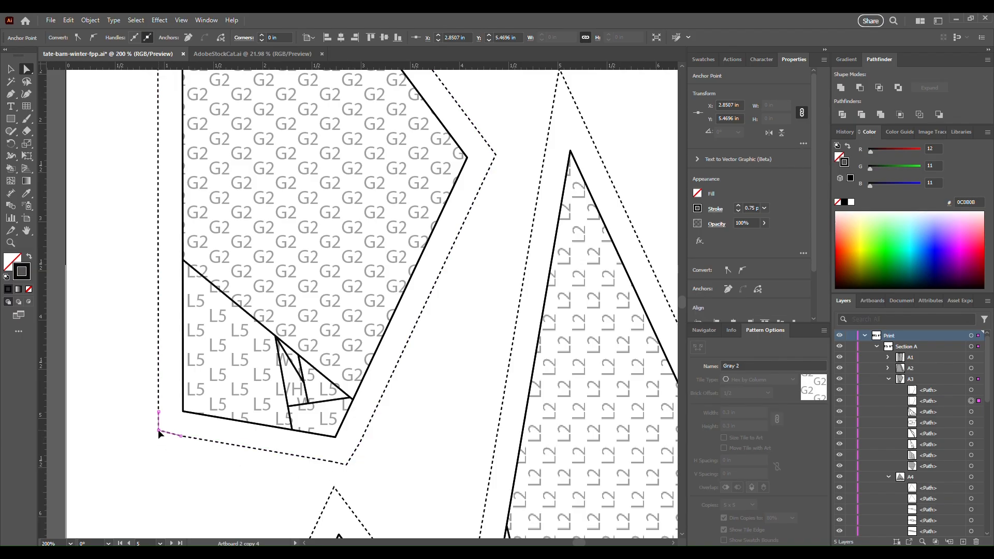
{"action": "scroll", "coordinate": [354, 467], "scroll_direction": "down", "scroll_amount": 10}
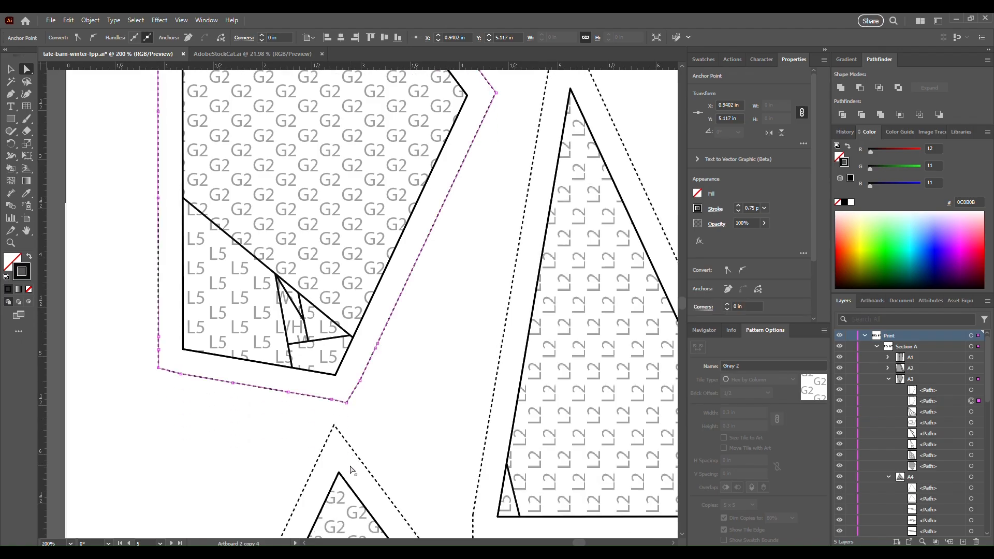
Straighten the kinked upper-right corner of piece A5's seam allowance by moving its corner point inward.
{"action": "left_click", "coordinate": [351, 471]}
{"action": "scroll", "coordinate": [355, 470], "scroll_direction": "down", "scroll_amount": 2}
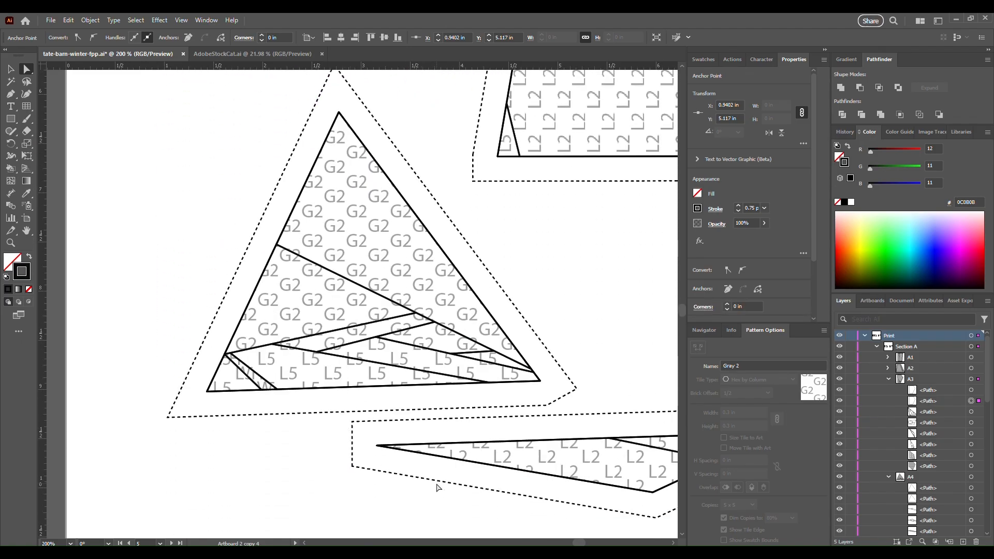
{"action": "scroll", "coordinate": [573, 439], "scroll_direction": "right", "scroll_amount": 8}
{"action": "scroll", "coordinate": [573, 439], "scroll_direction": "down", "scroll_amount": 2}
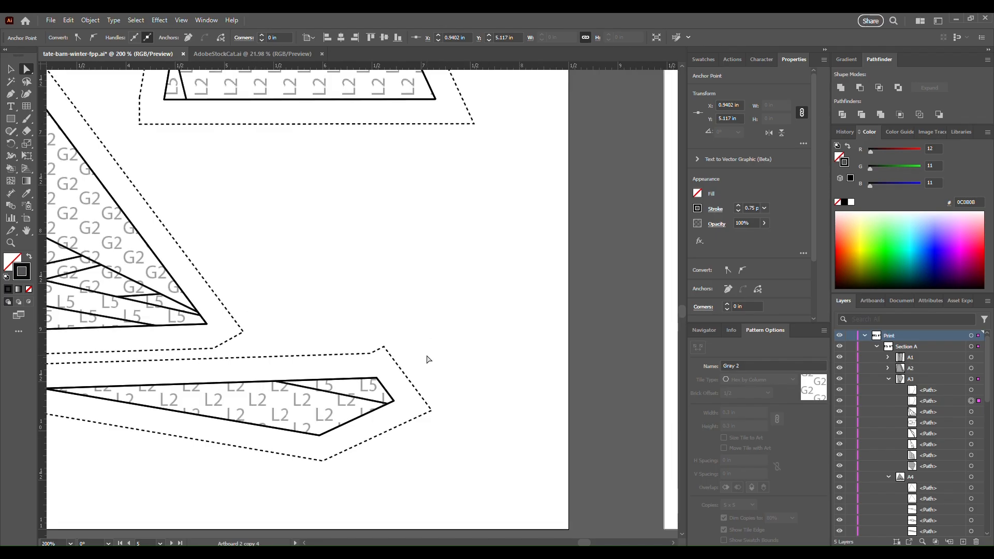
{"action": "left_click_drag", "start_coordinate": [386, 350], "coordinate": [389, 356]}
Examine the seam allowance corners of pieces A6 and A7, then both print pages as a whole.
{"action": "scroll", "coordinate": [382, 399], "scroll_direction": "up", "scroll_amount": 6}
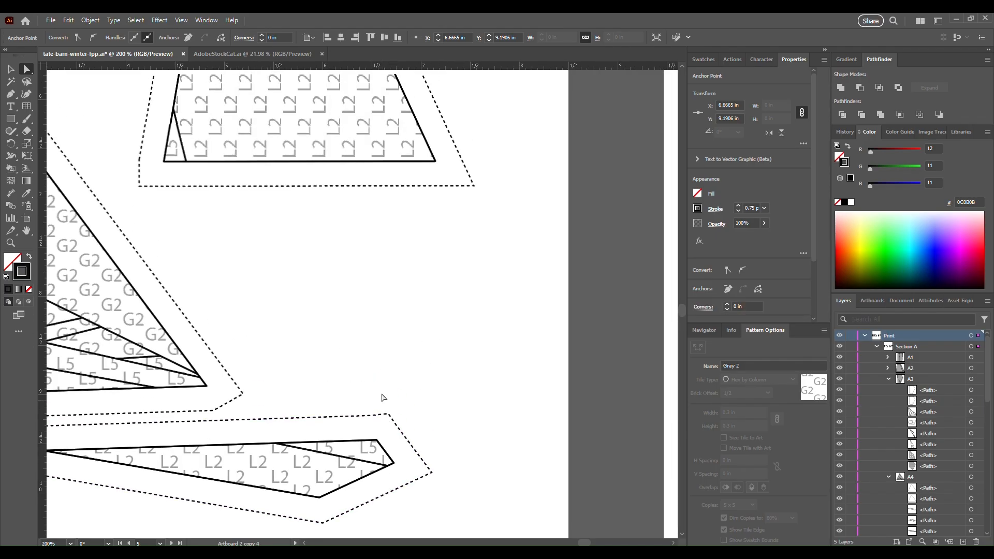
{"action": "scroll", "coordinate": [396, 333], "scroll_direction": "up", "scroll_amount": 3}
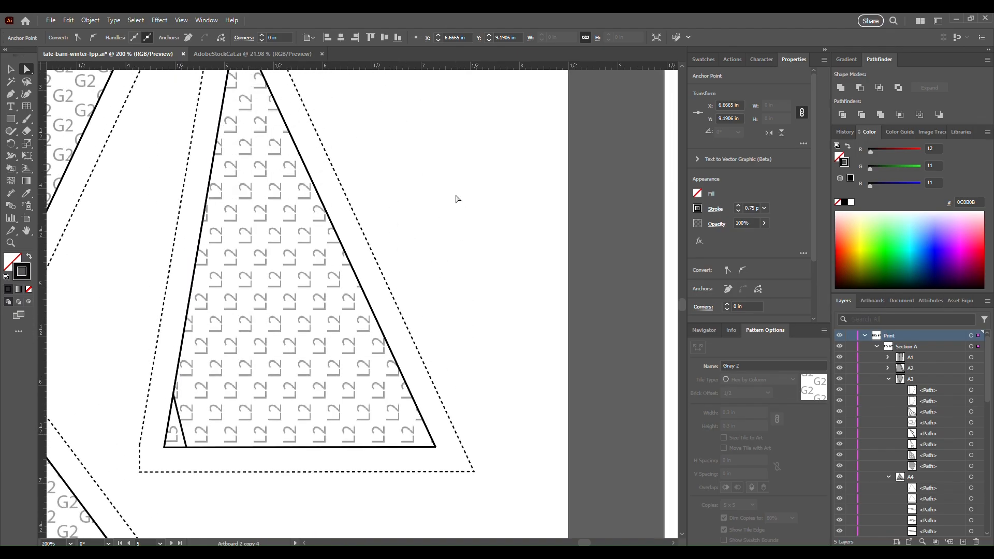
{"action": "left_click_drag", "start_coordinate": [460, 171], "coordinate": [223, 395]}
{"action": "left_click_drag", "start_coordinate": [567, 359], "coordinate": [388, 348]}
{"action": "mouse_move", "coordinate": [513, 349]}
{"action": "left_mouse_down"}
{"action": "mouse_move", "coordinate": [184, 243]}
{"action": "mouse_move", "coordinate": [96, 362]}
{"action": "mouse_move", "coordinate": [199, 200]}
{"action": "left_mouse_up"}
{"action": "left_click_drag", "start_coordinate": [208, 278], "coordinate": [586, 275]}
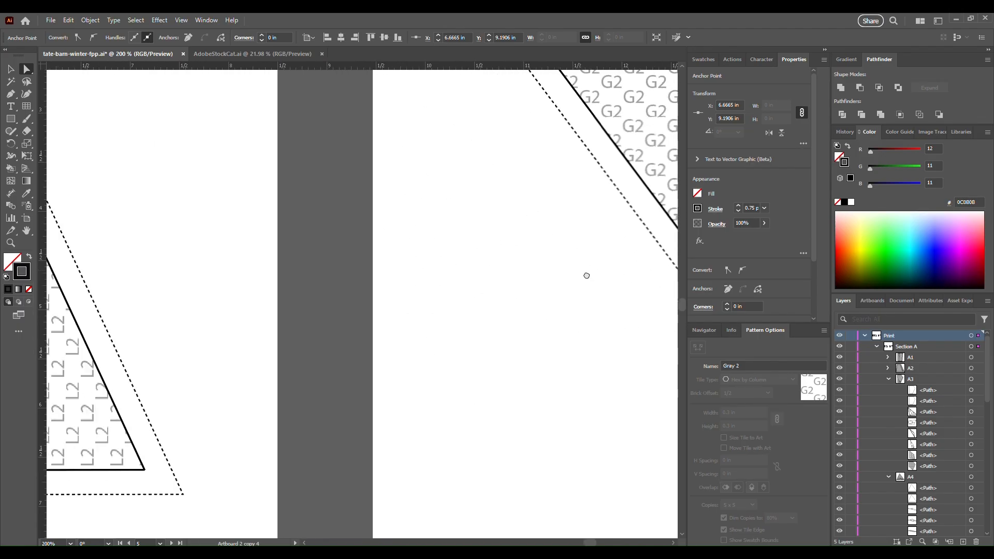
{"action": "left_click_drag", "start_coordinate": [246, 233], "coordinate": [577, 312]}
{"action": "scroll", "coordinate": [356, 292], "scroll_direction": "down", "scroll_amount": 4}
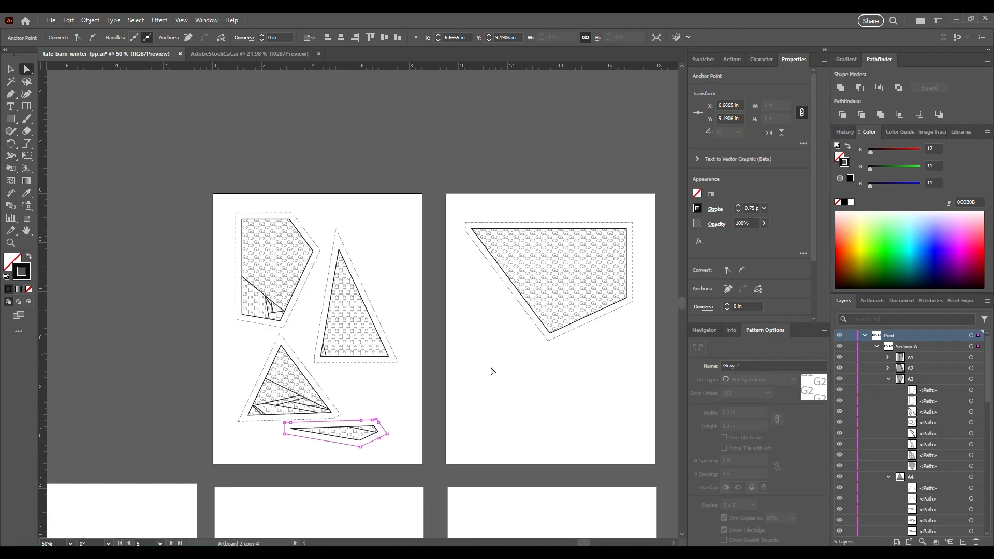
{"action": "left_click", "coordinate": [489, 396]}
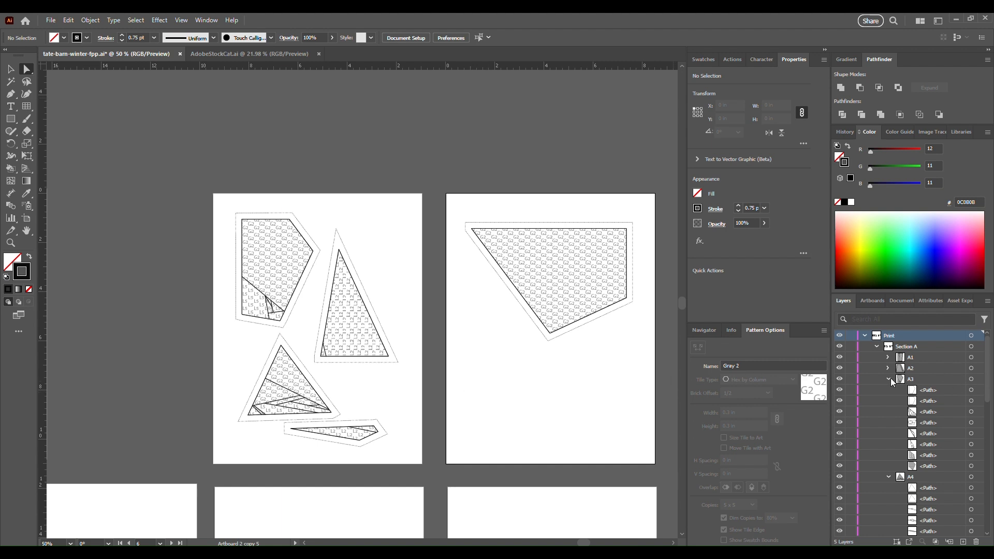
Collapse the groups of pieces A3 through A7 in the layer list.
{"action": "left_click", "coordinate": [890, 379]}
{"action": "left_click", "coordinate": [889, 390]}
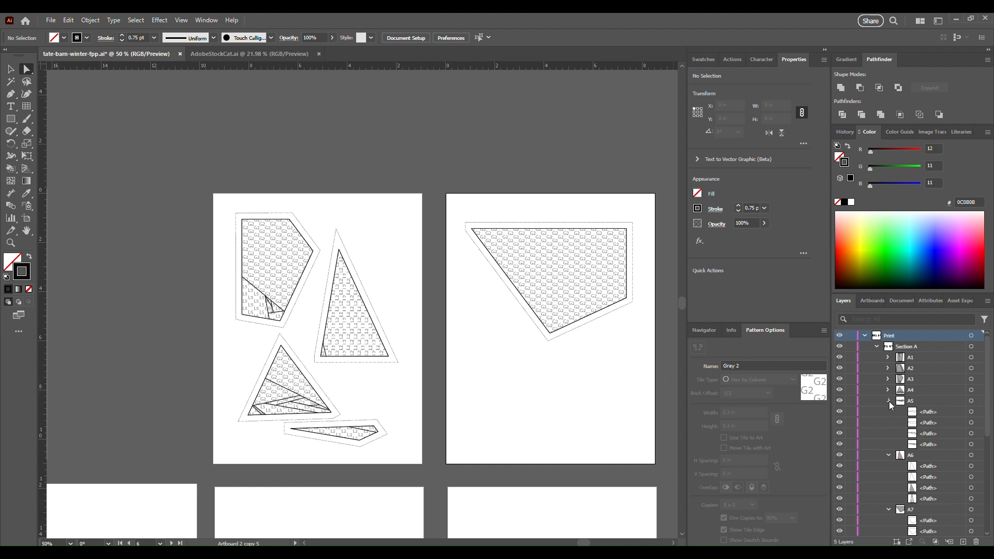
{"action": "left_click", "coordinate": [888, 401]}
{"action": "left_click", "coordinate": [888, 411]}
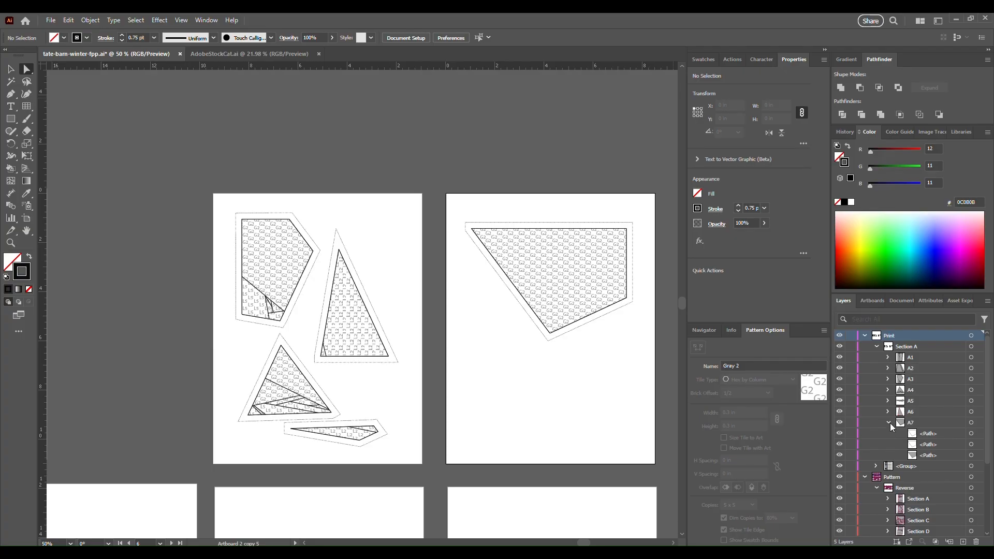
{"action": "left_click", "coordinate": [889, 422]}
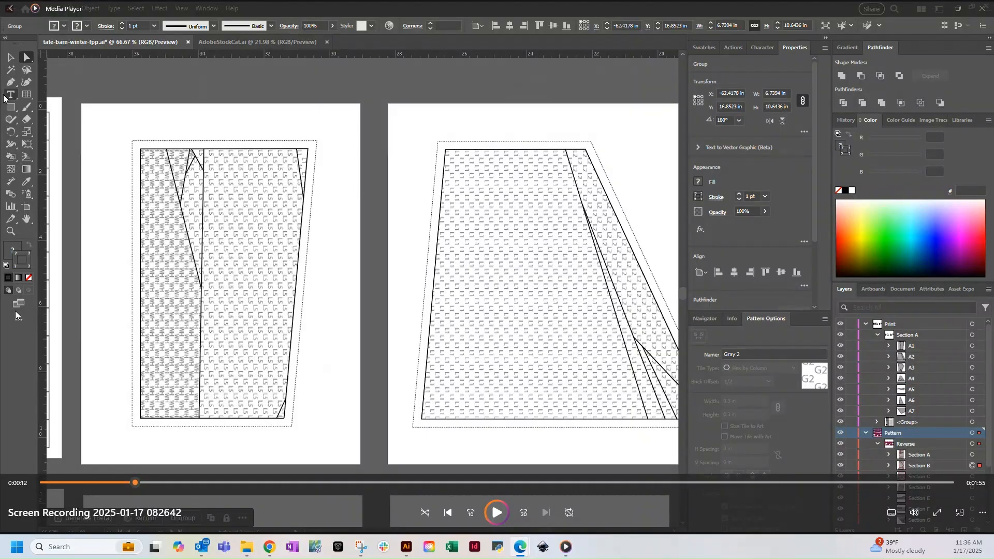
{"action": "left_click", "coordinate": [497, 512]}
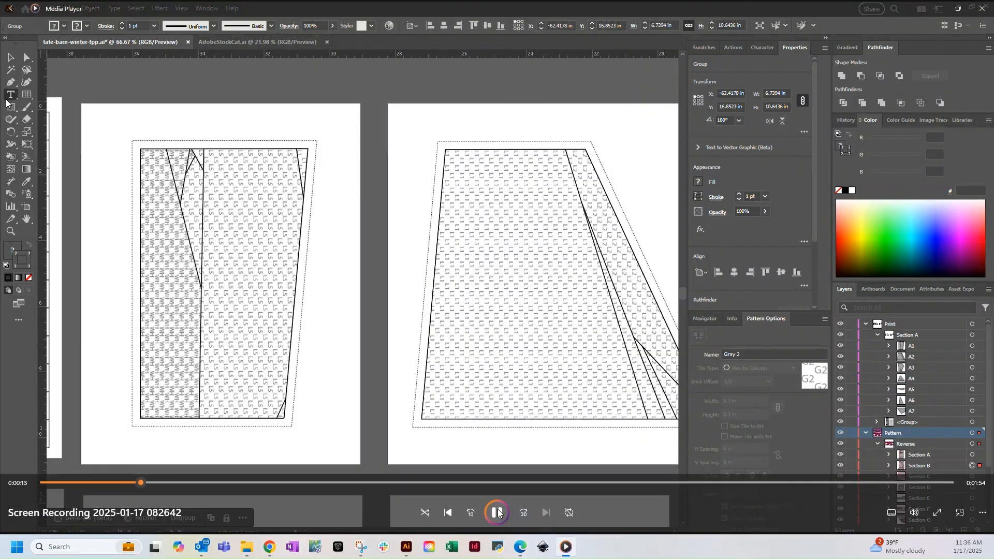